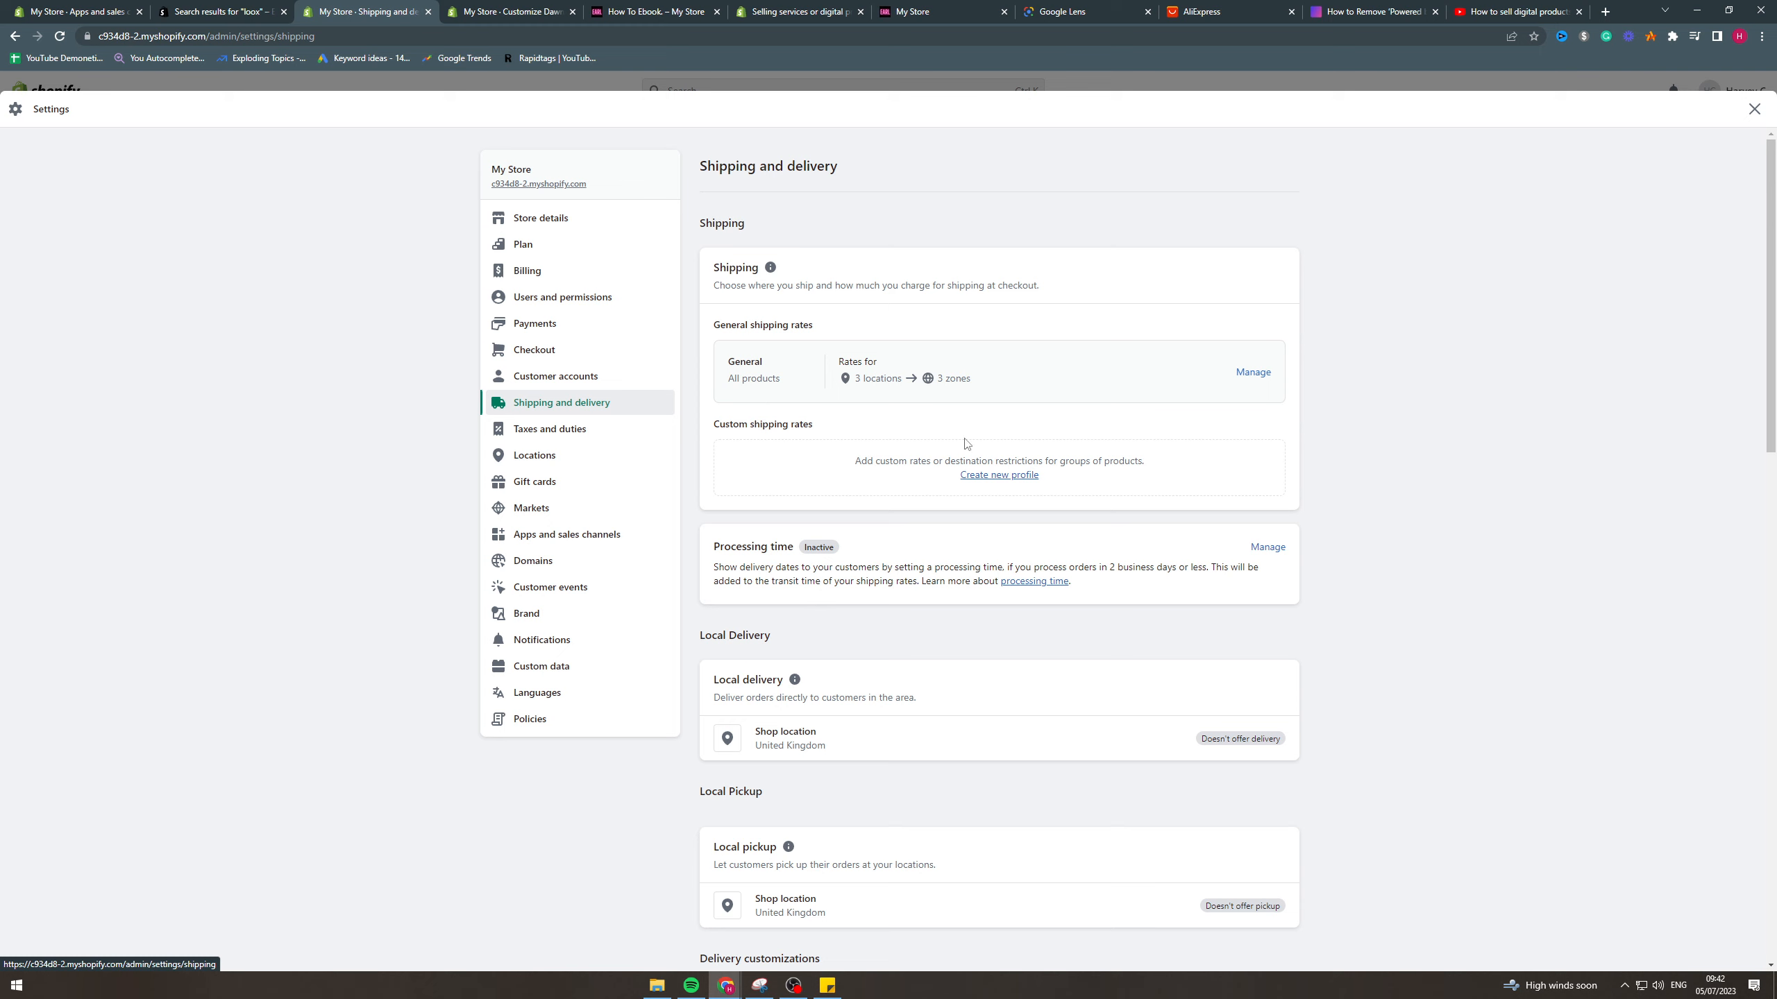
click(1003, 479)
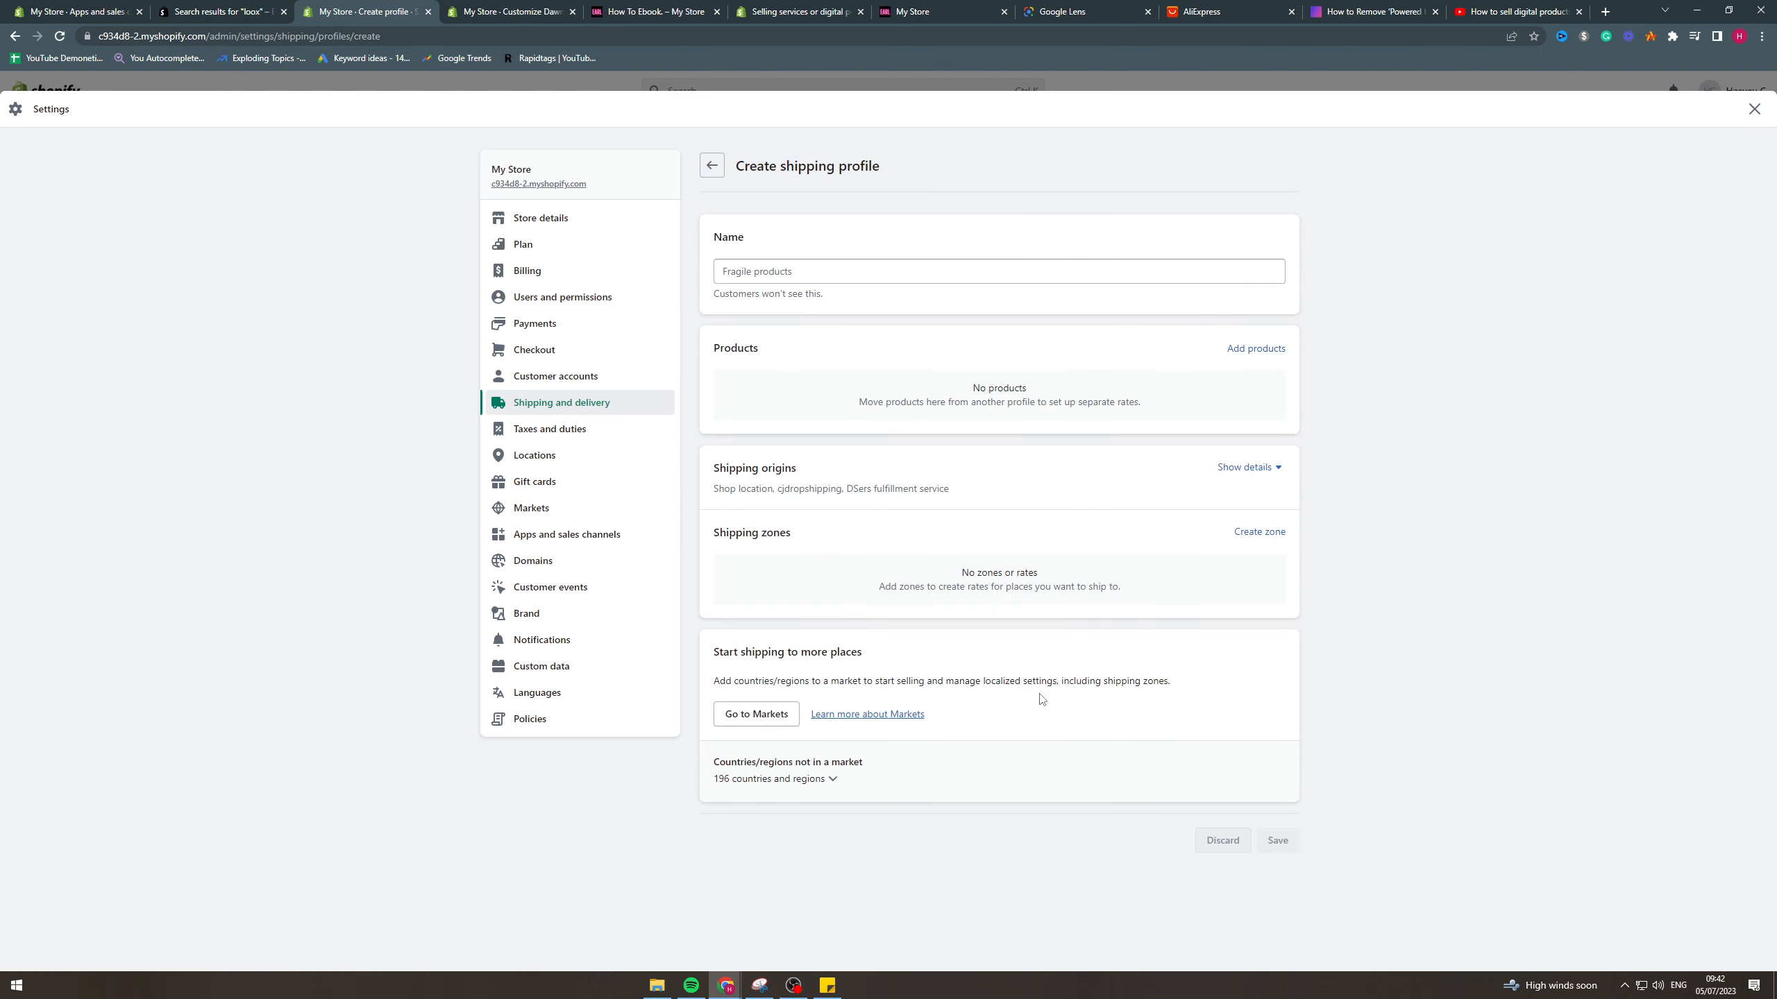
click(830, 281)
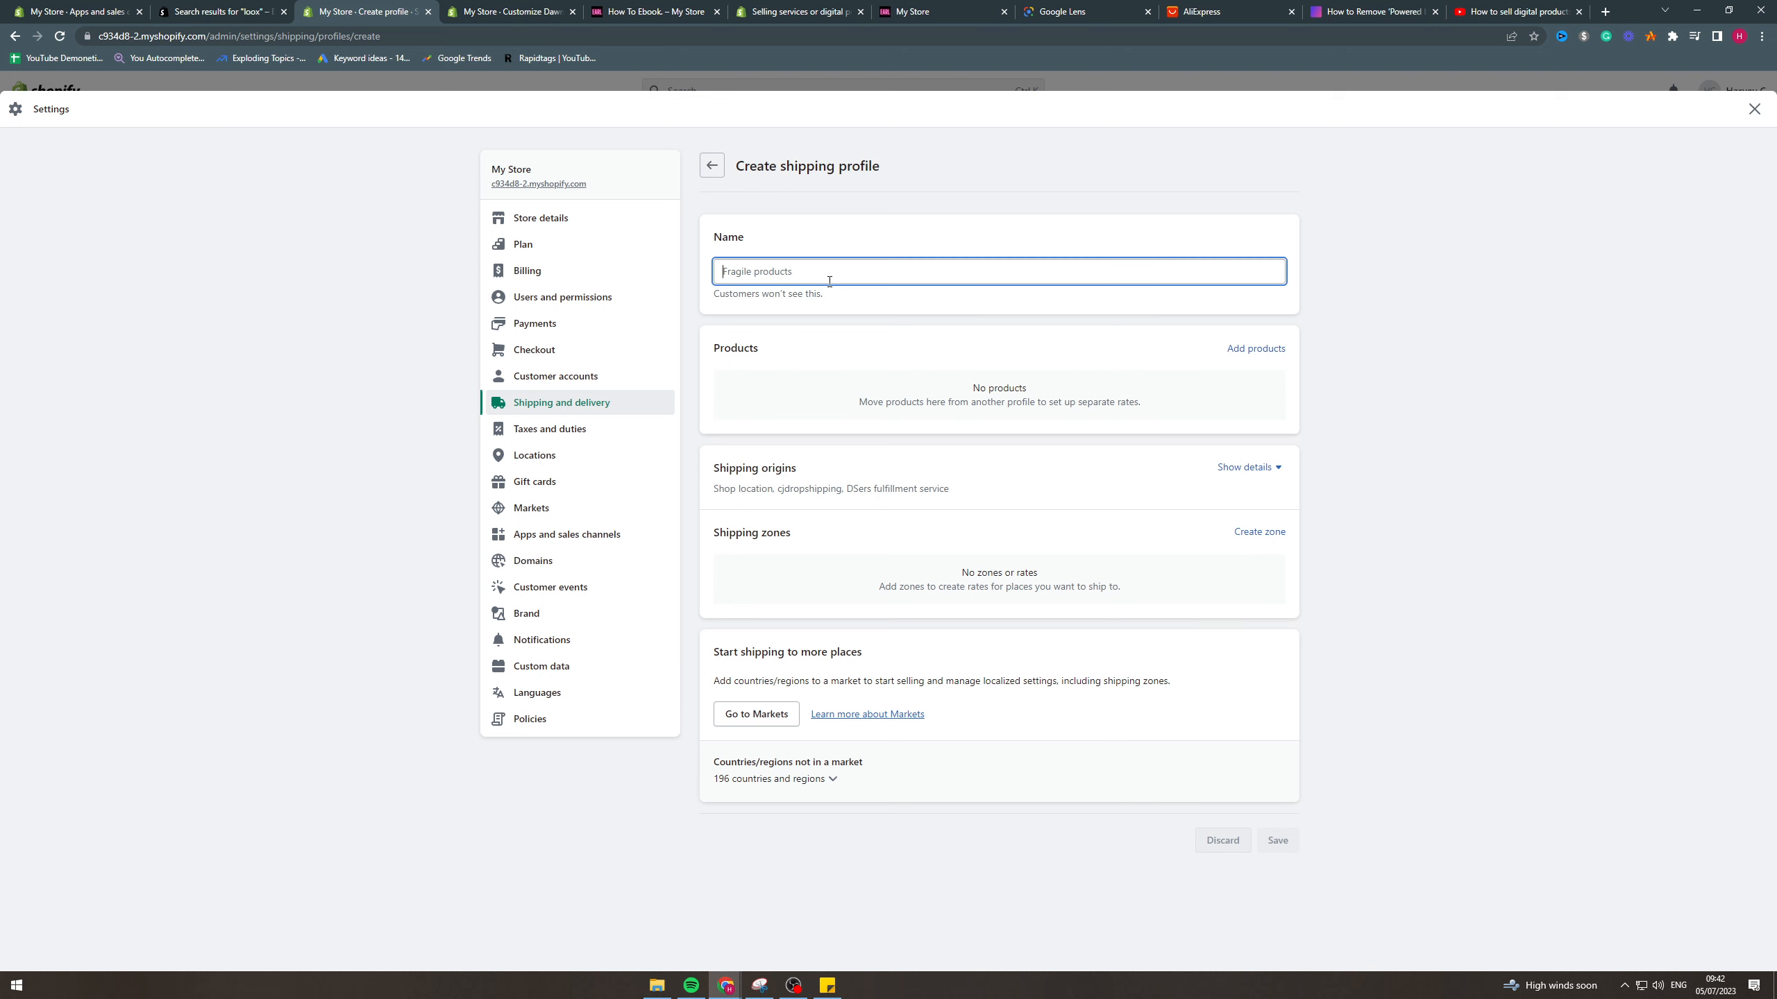
click(712, 166)
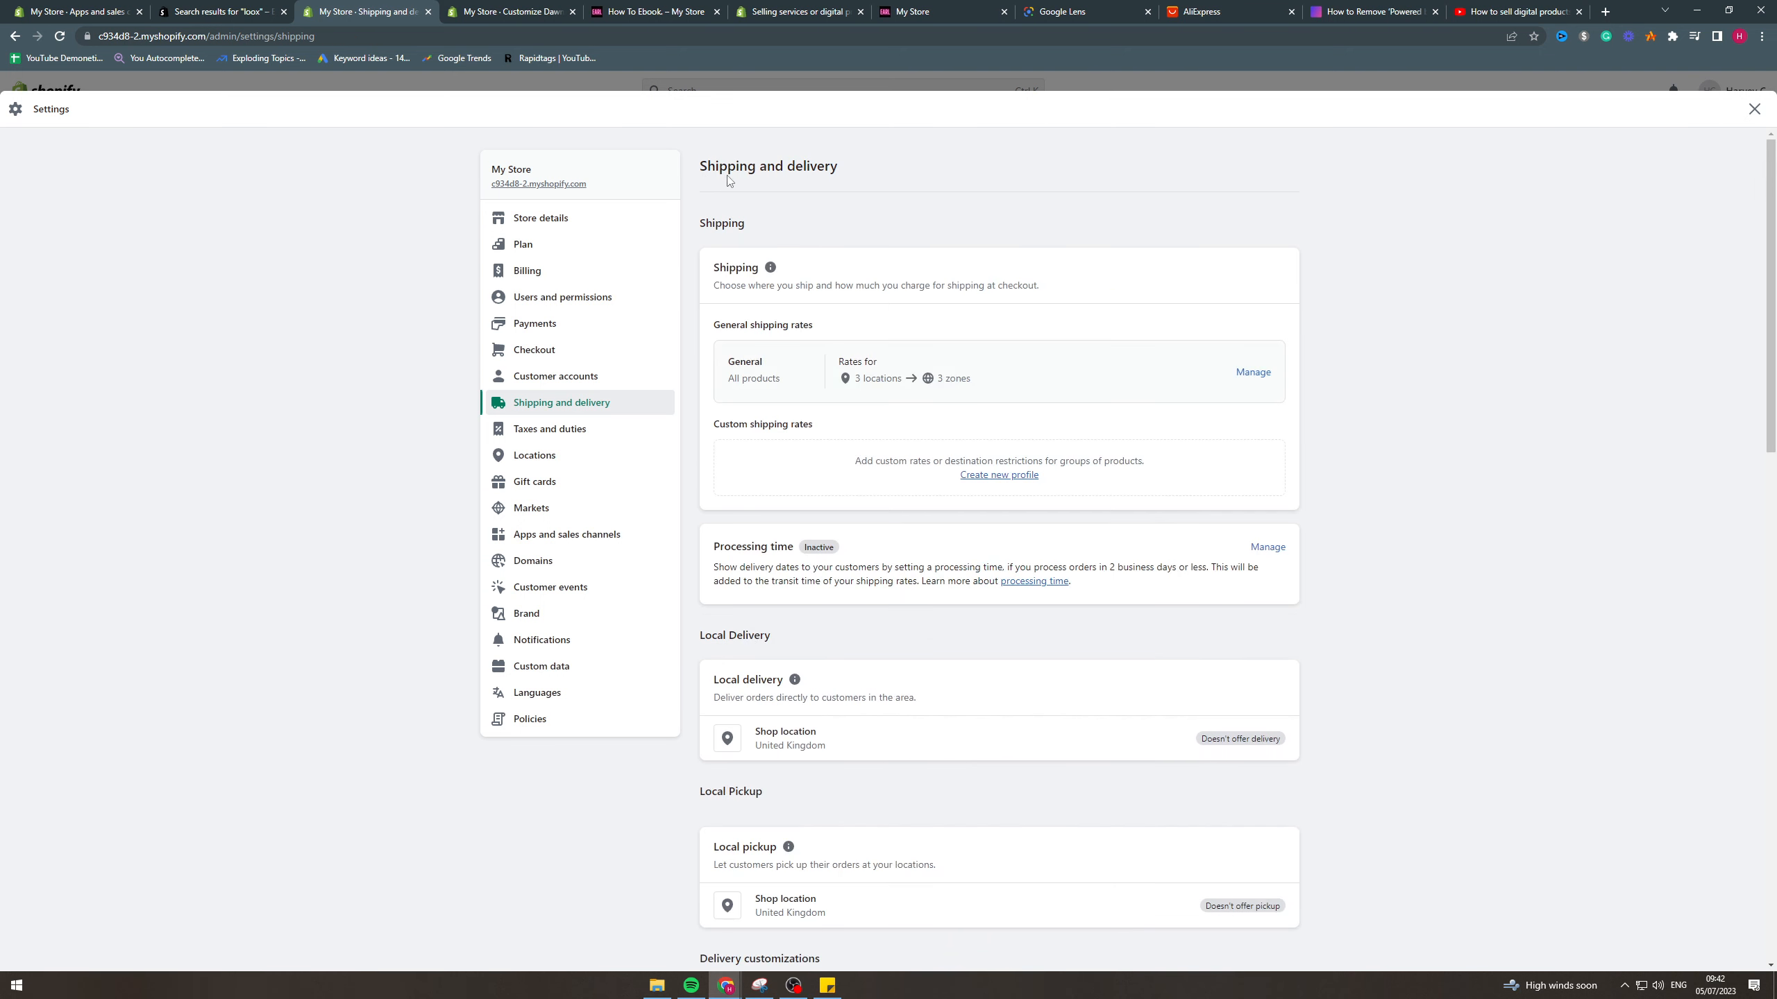
Add a self-set free rate named "Free Shipping!" to the United Kingdom zone of the general shipping profile and save the profile.
click(1256, 373)
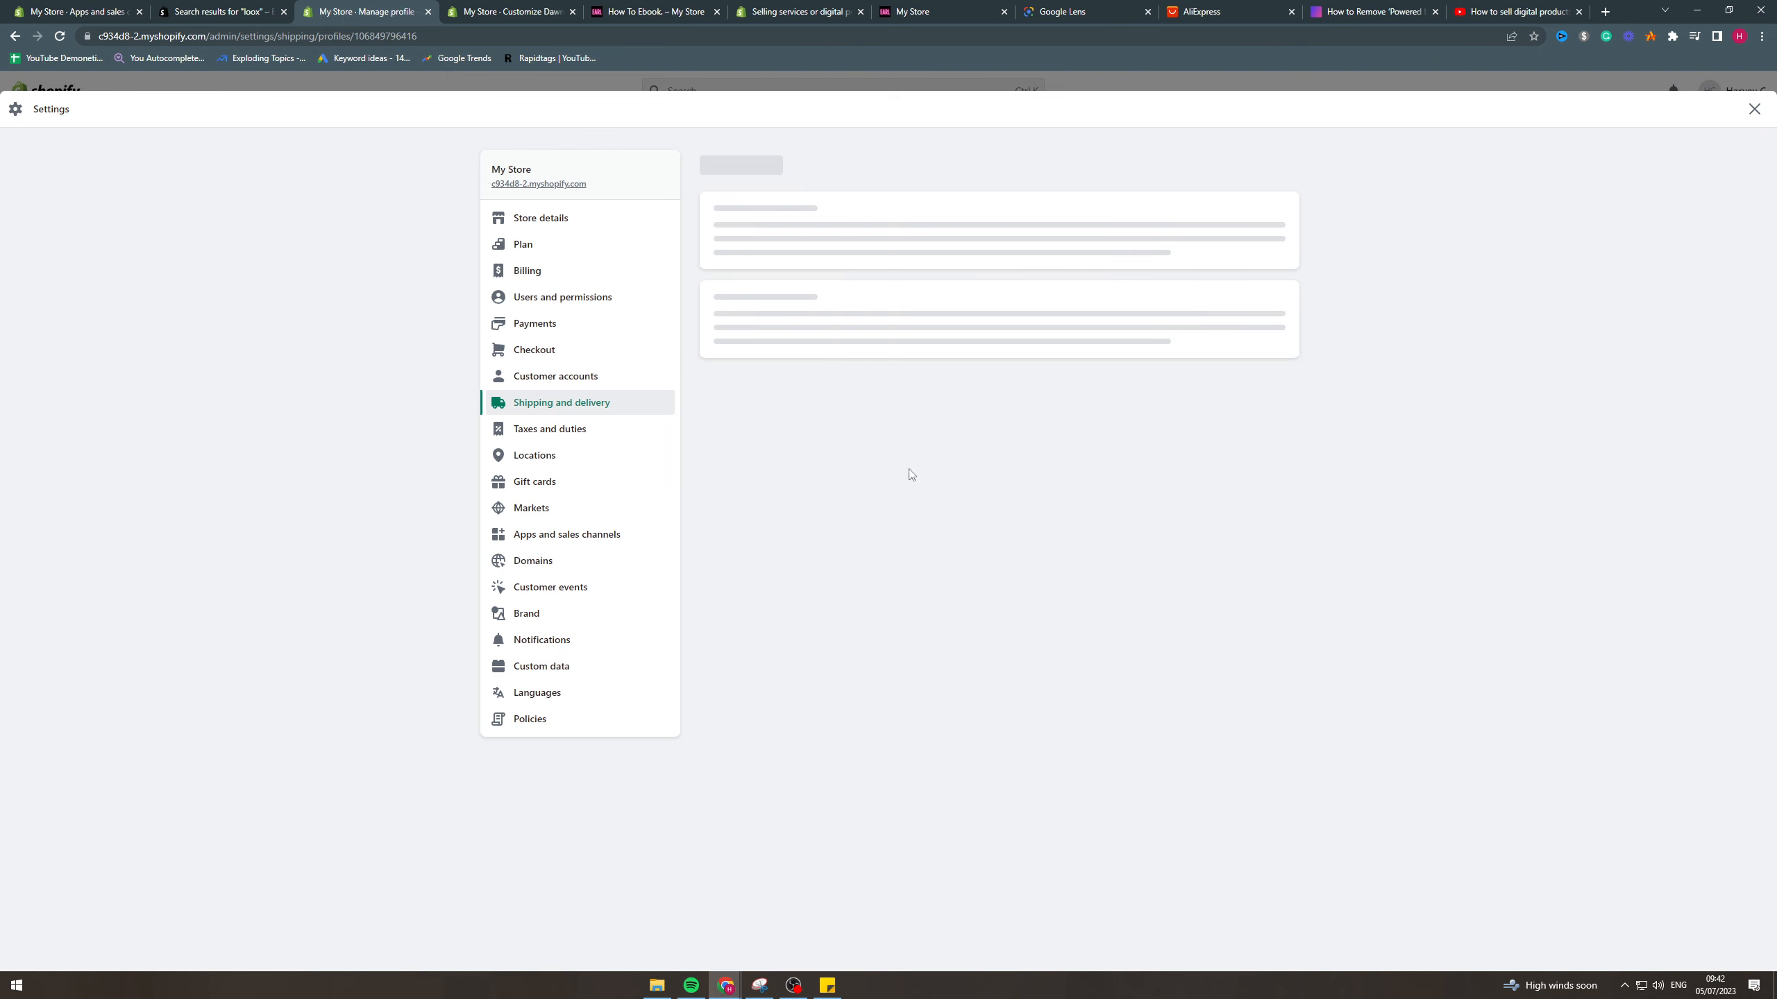
scroll(956, 528, down, 6)
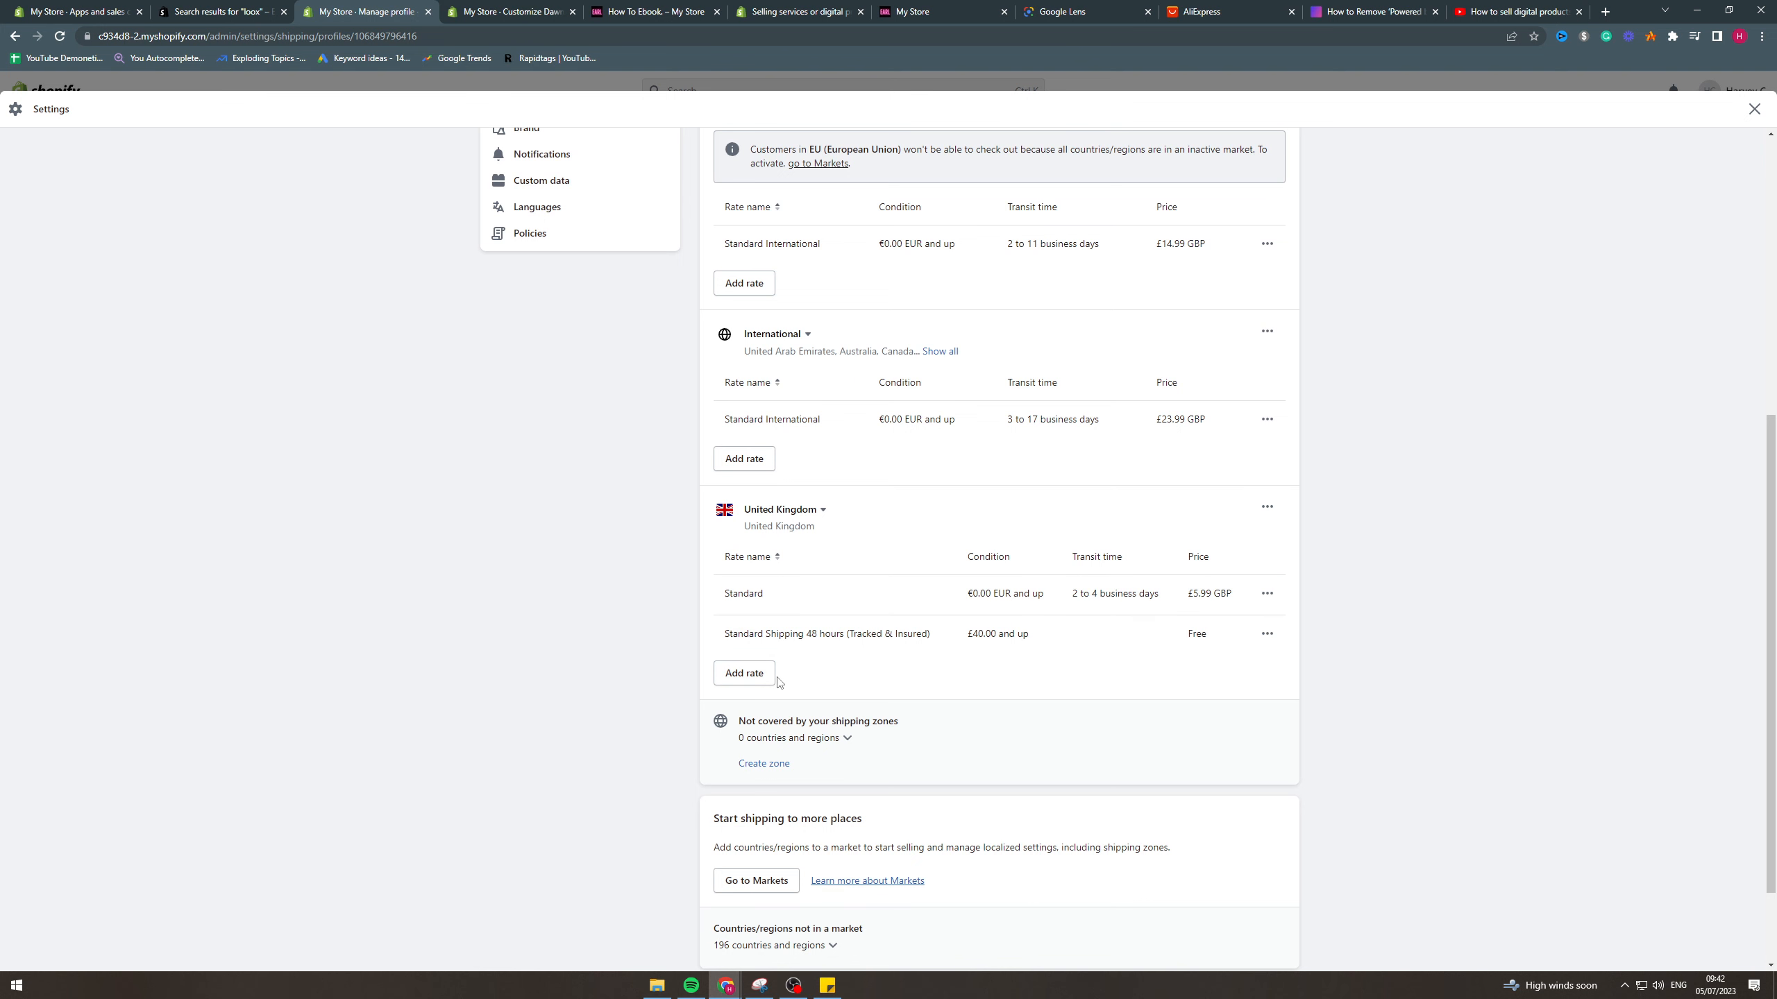
click(743, 677)
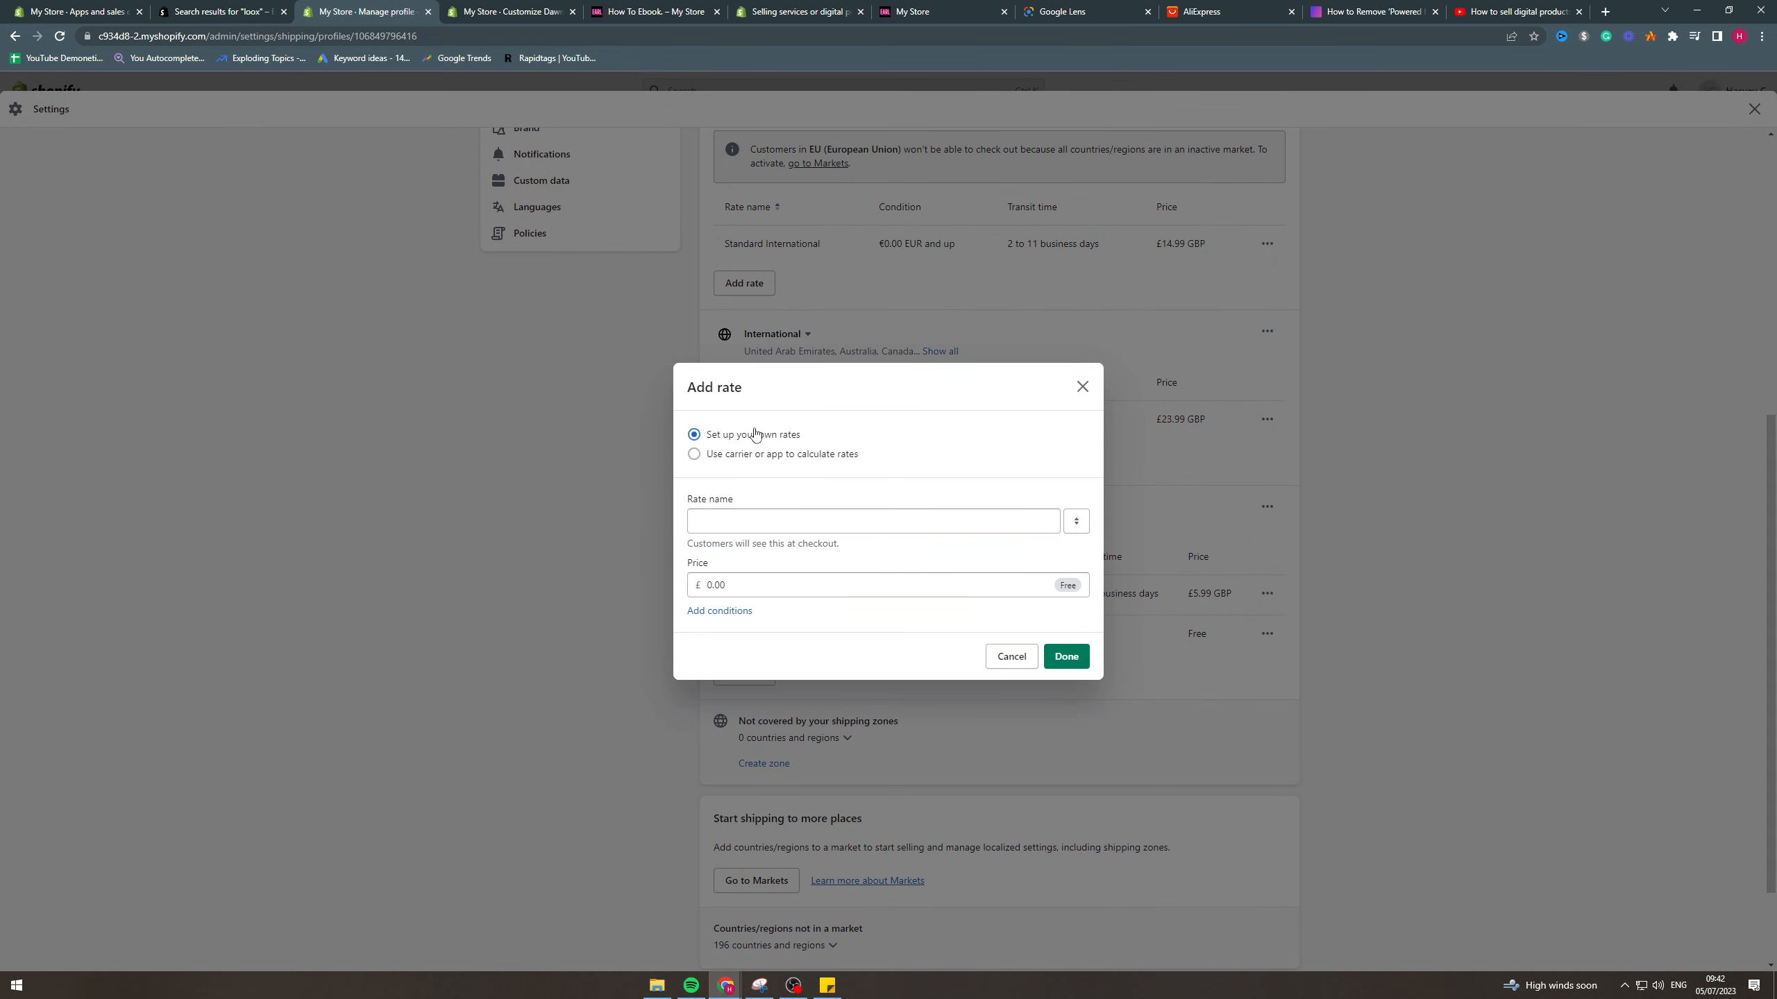
click(784, 454)
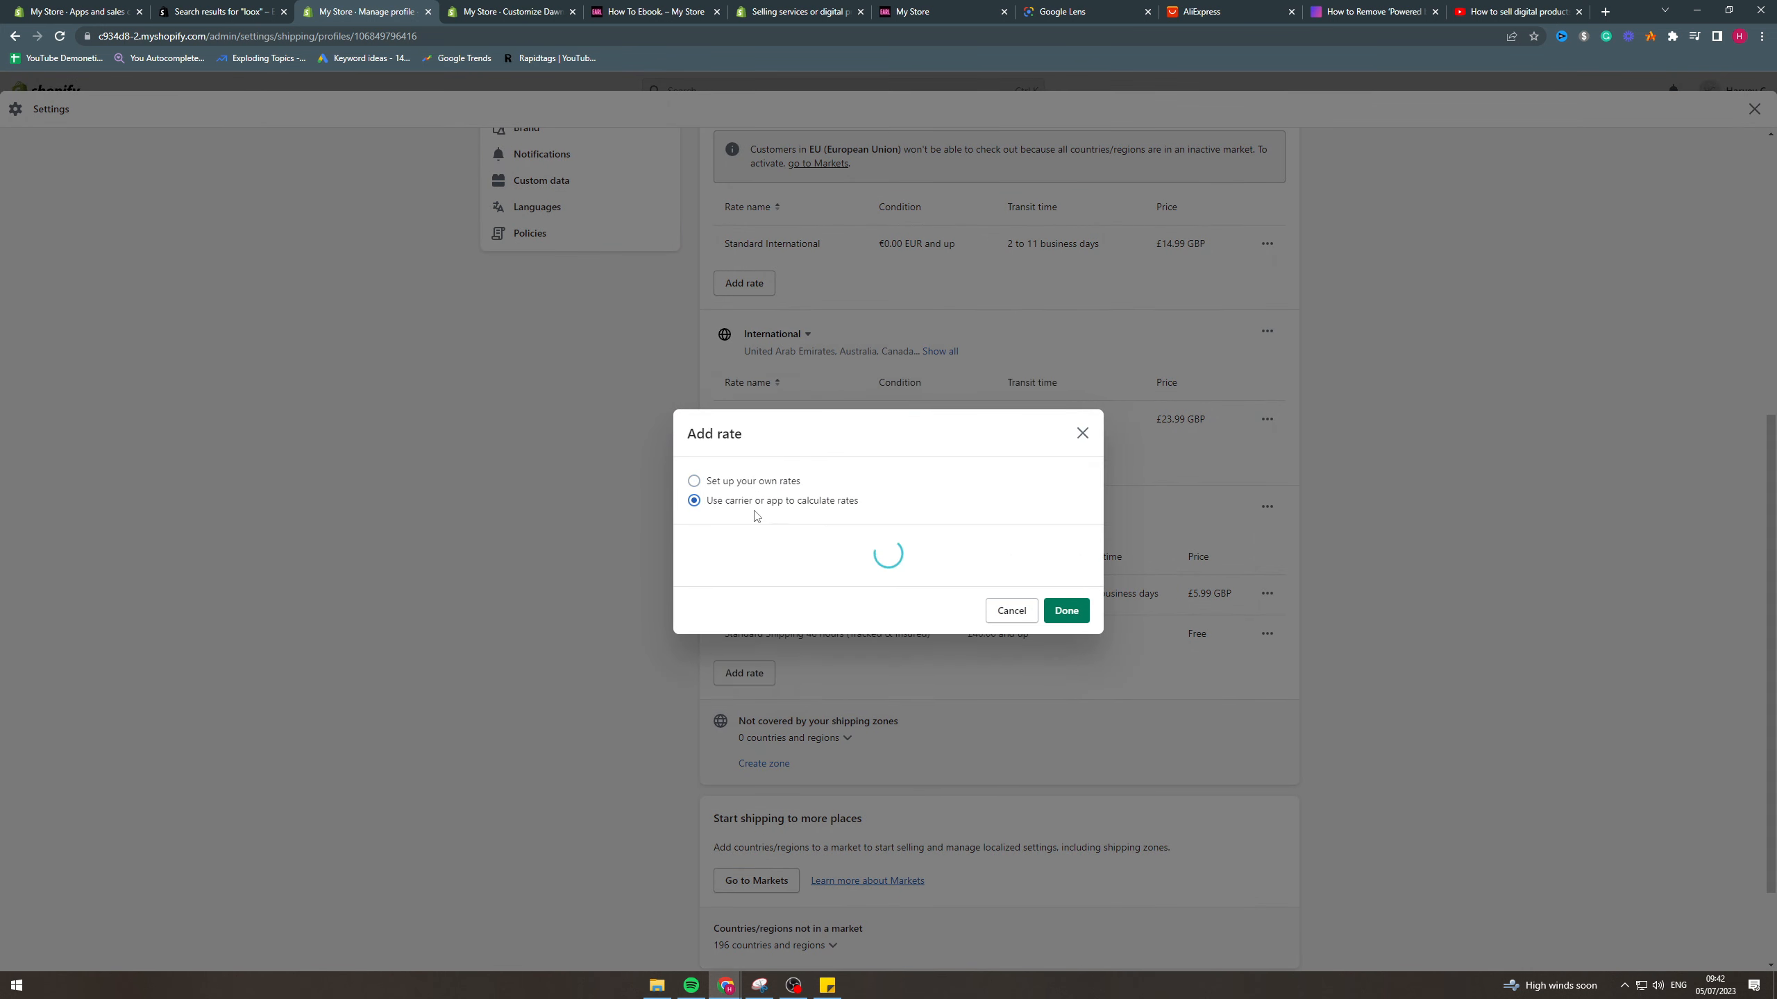
click(781, 523)
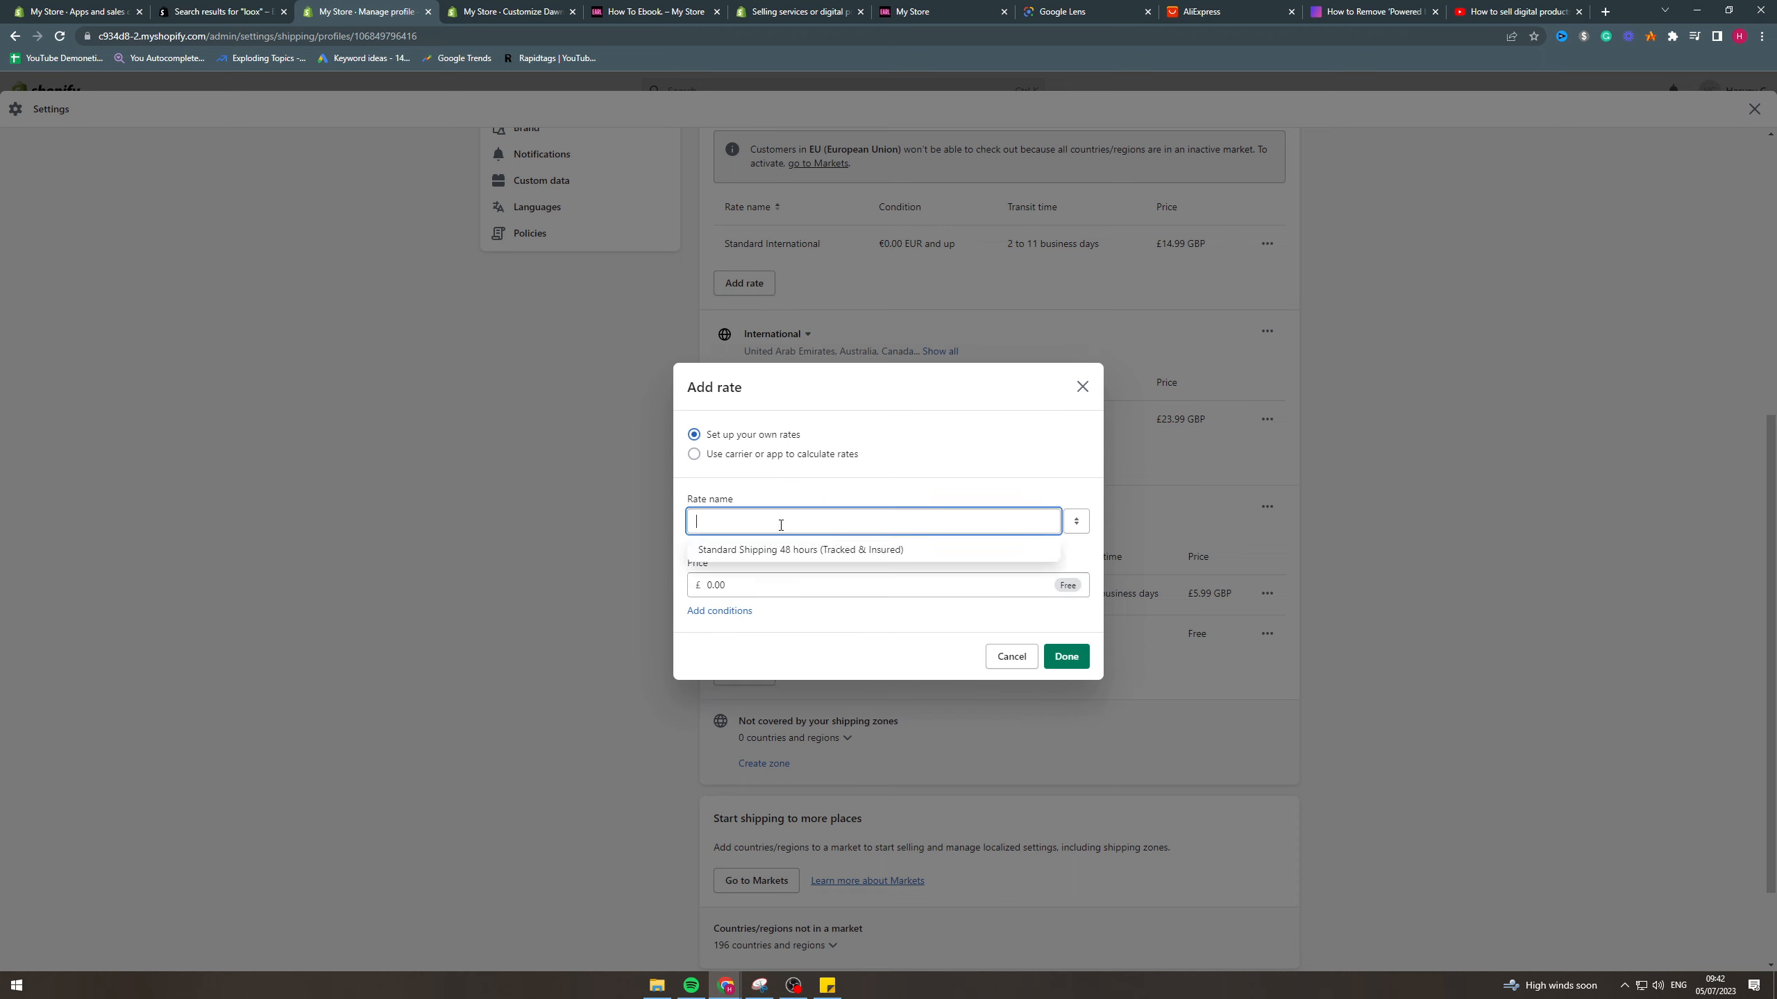
text(Free Shipping)
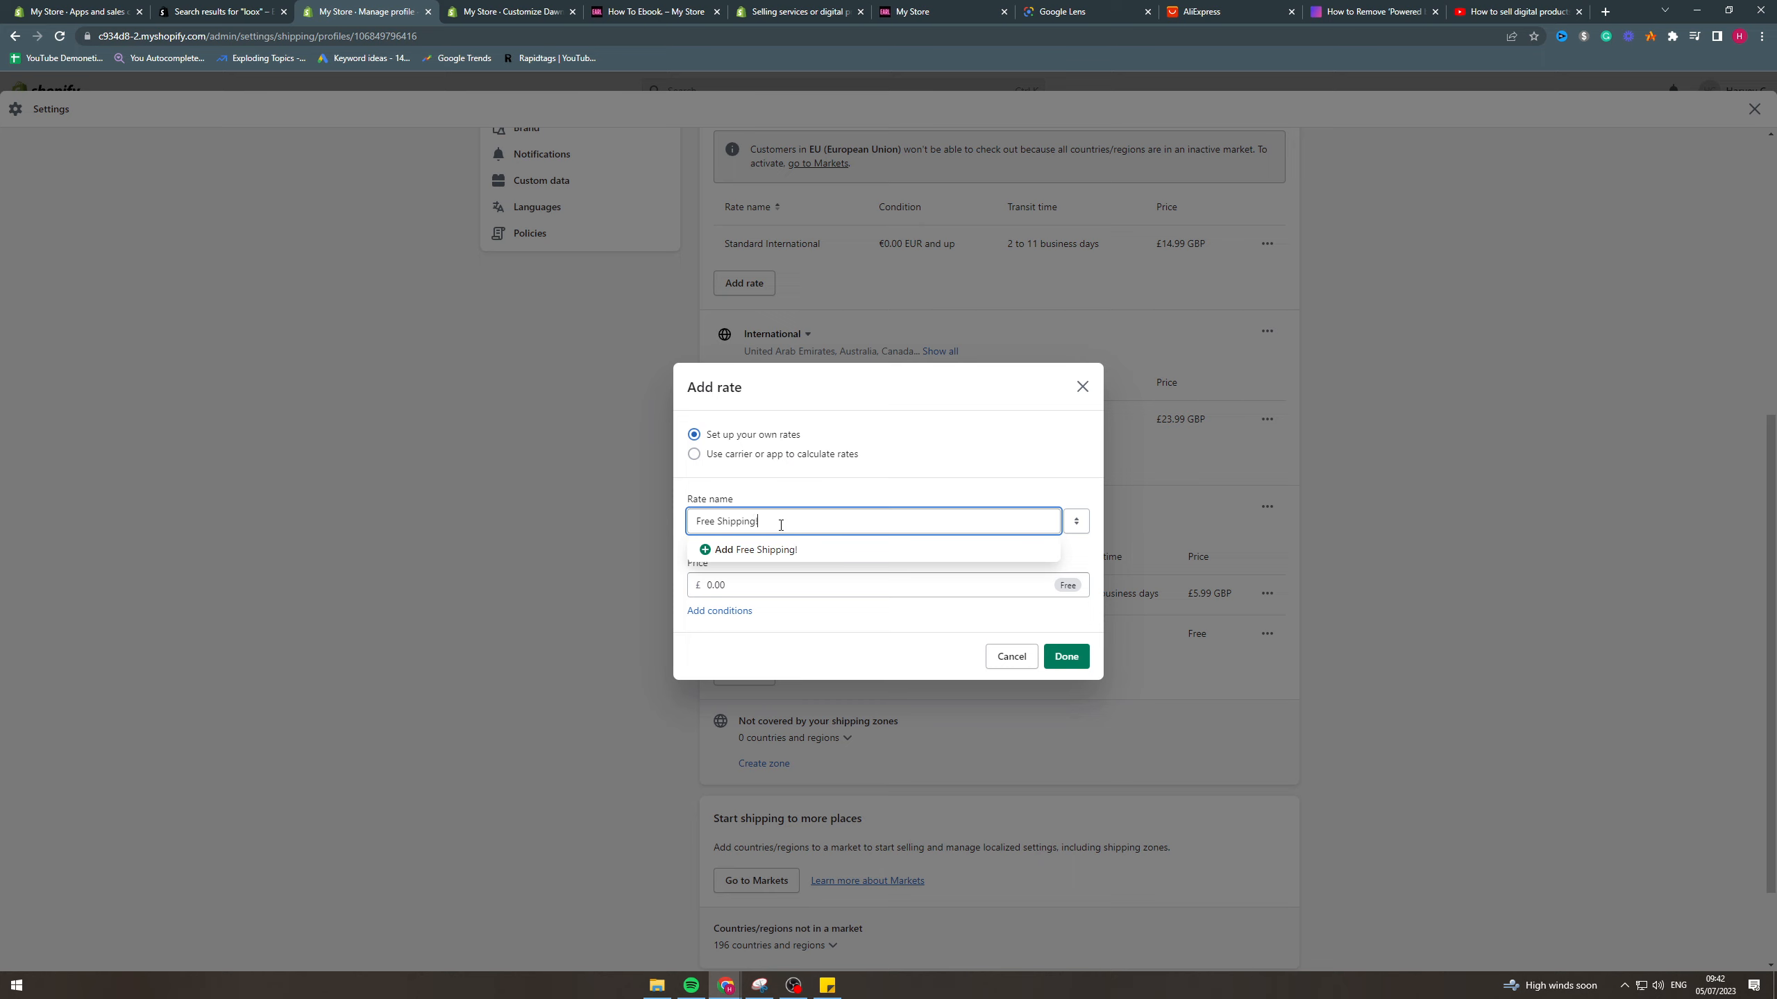
text(!)
click(916, 479)
click(872, 585)
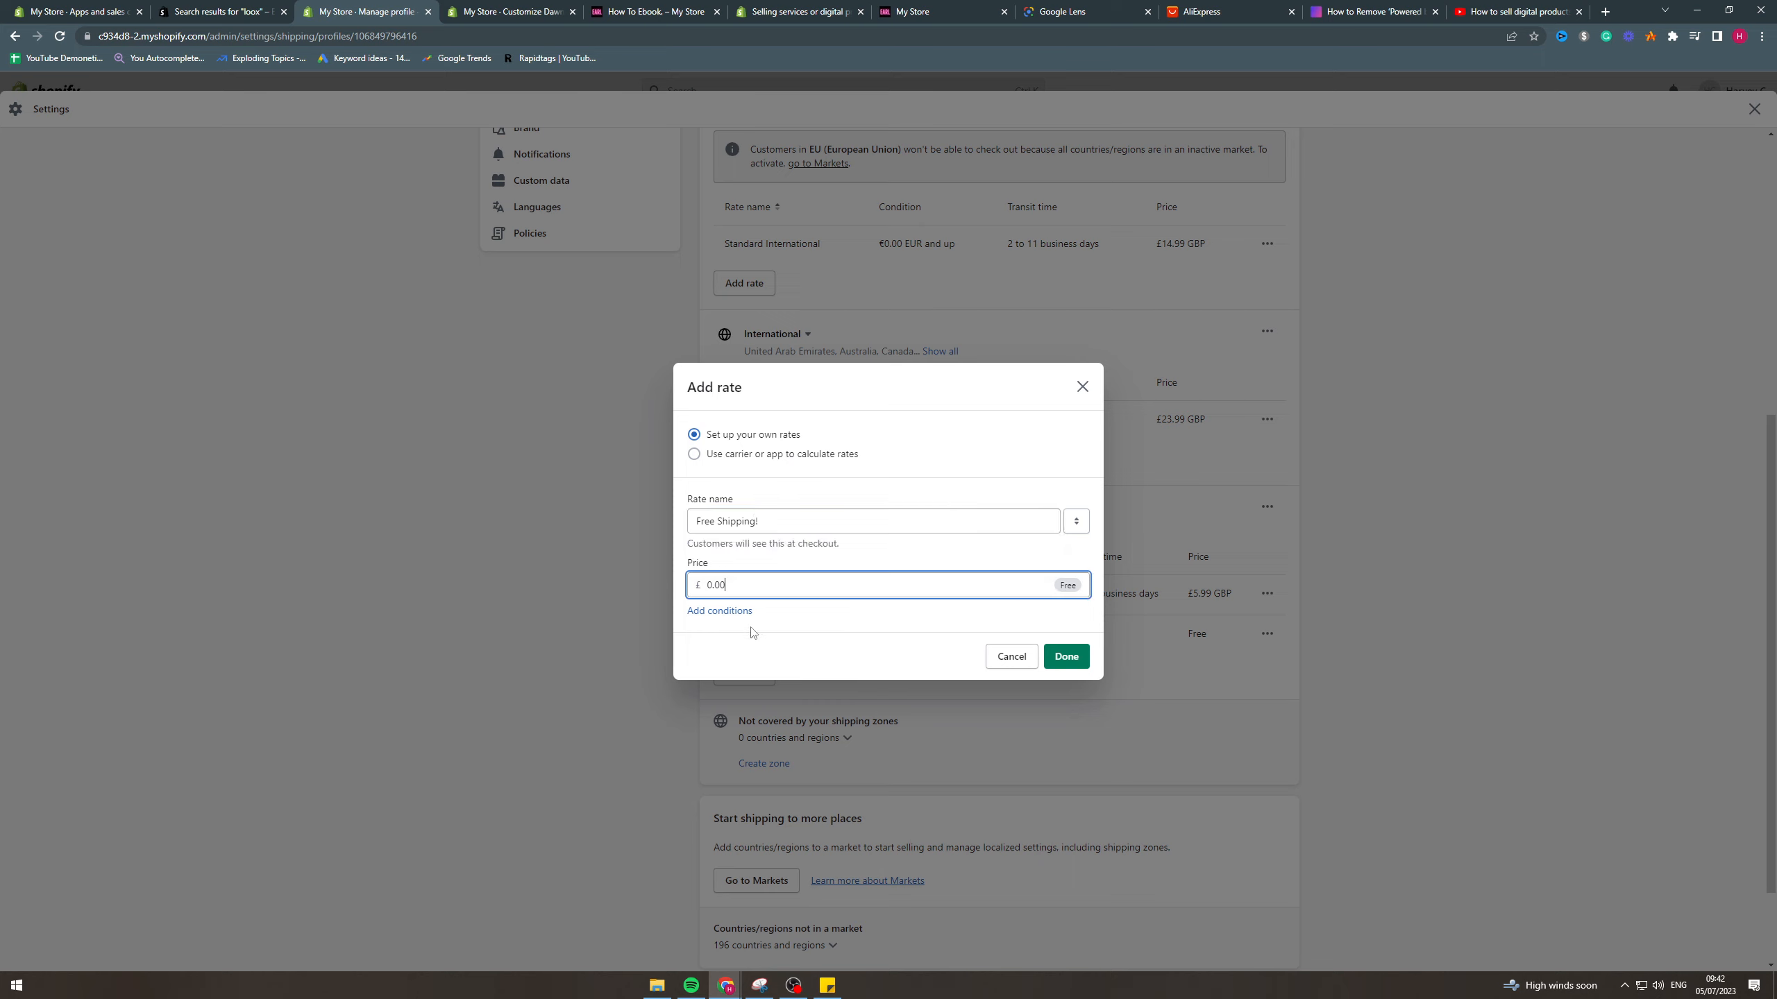
click(1066, 656)
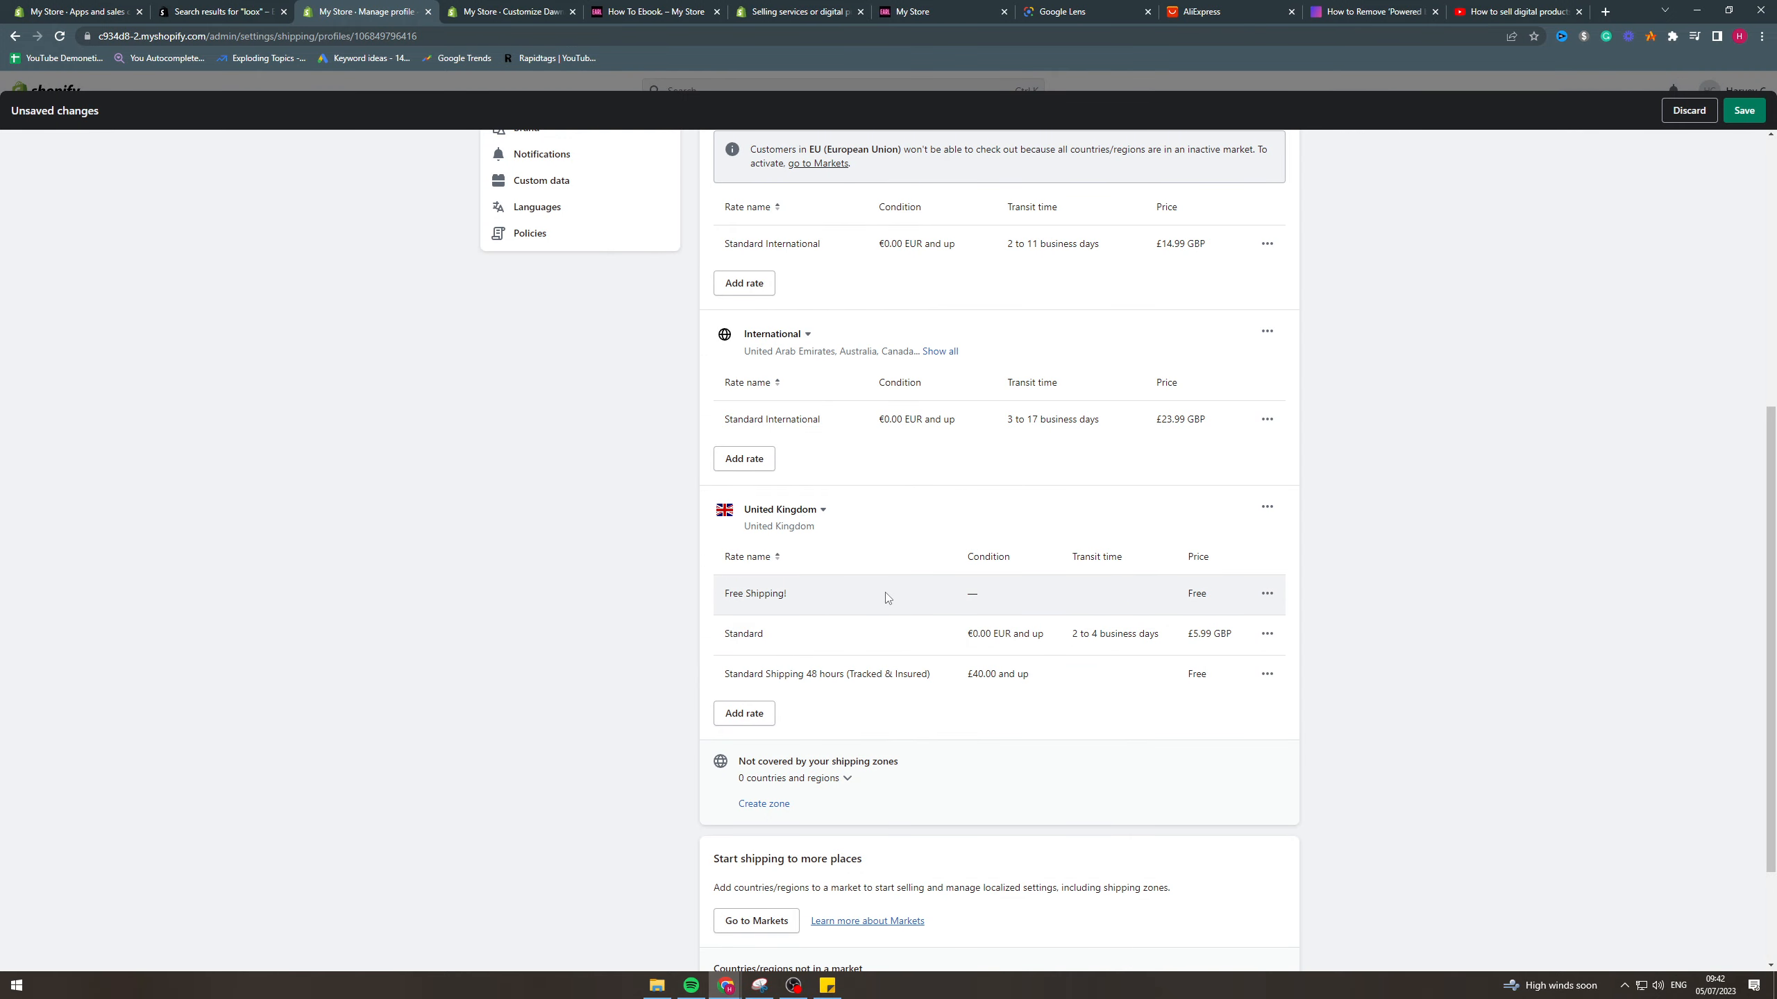
click(1741, 110)
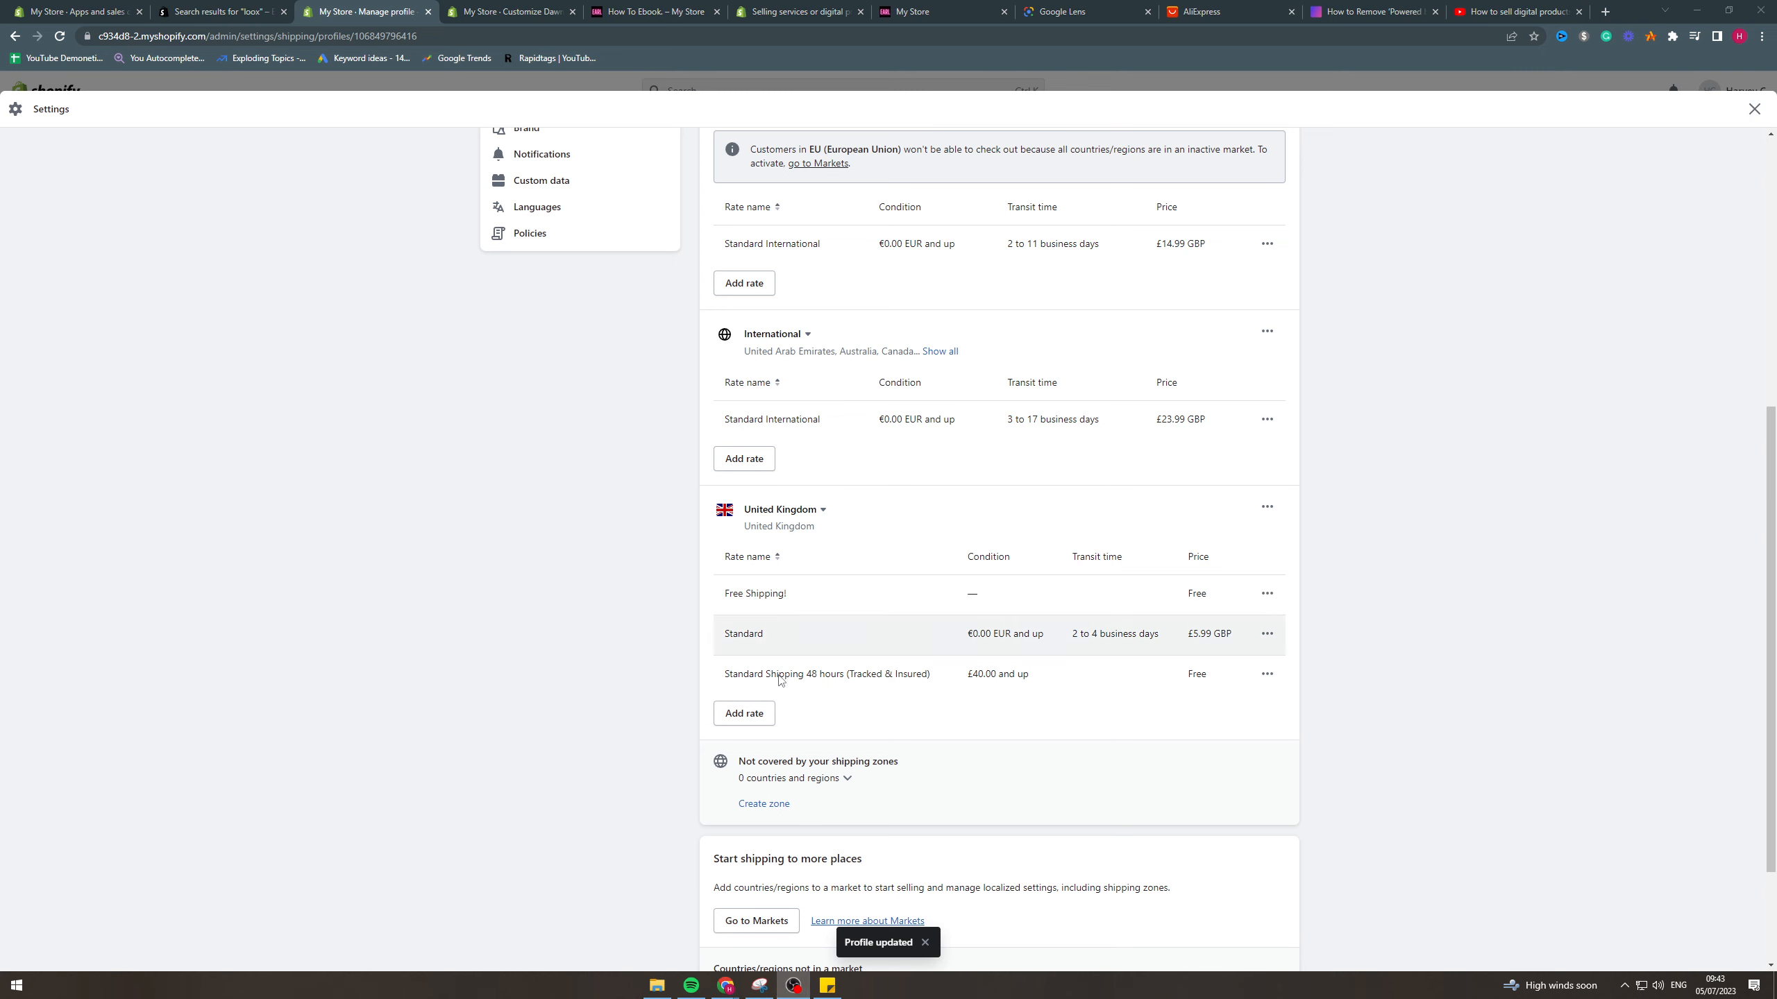
Start another United Kingdom shipping rate and name it "Free Shipping 2-4 days (Insured & Tracked)".
click(761, 715)
click(814, 527)
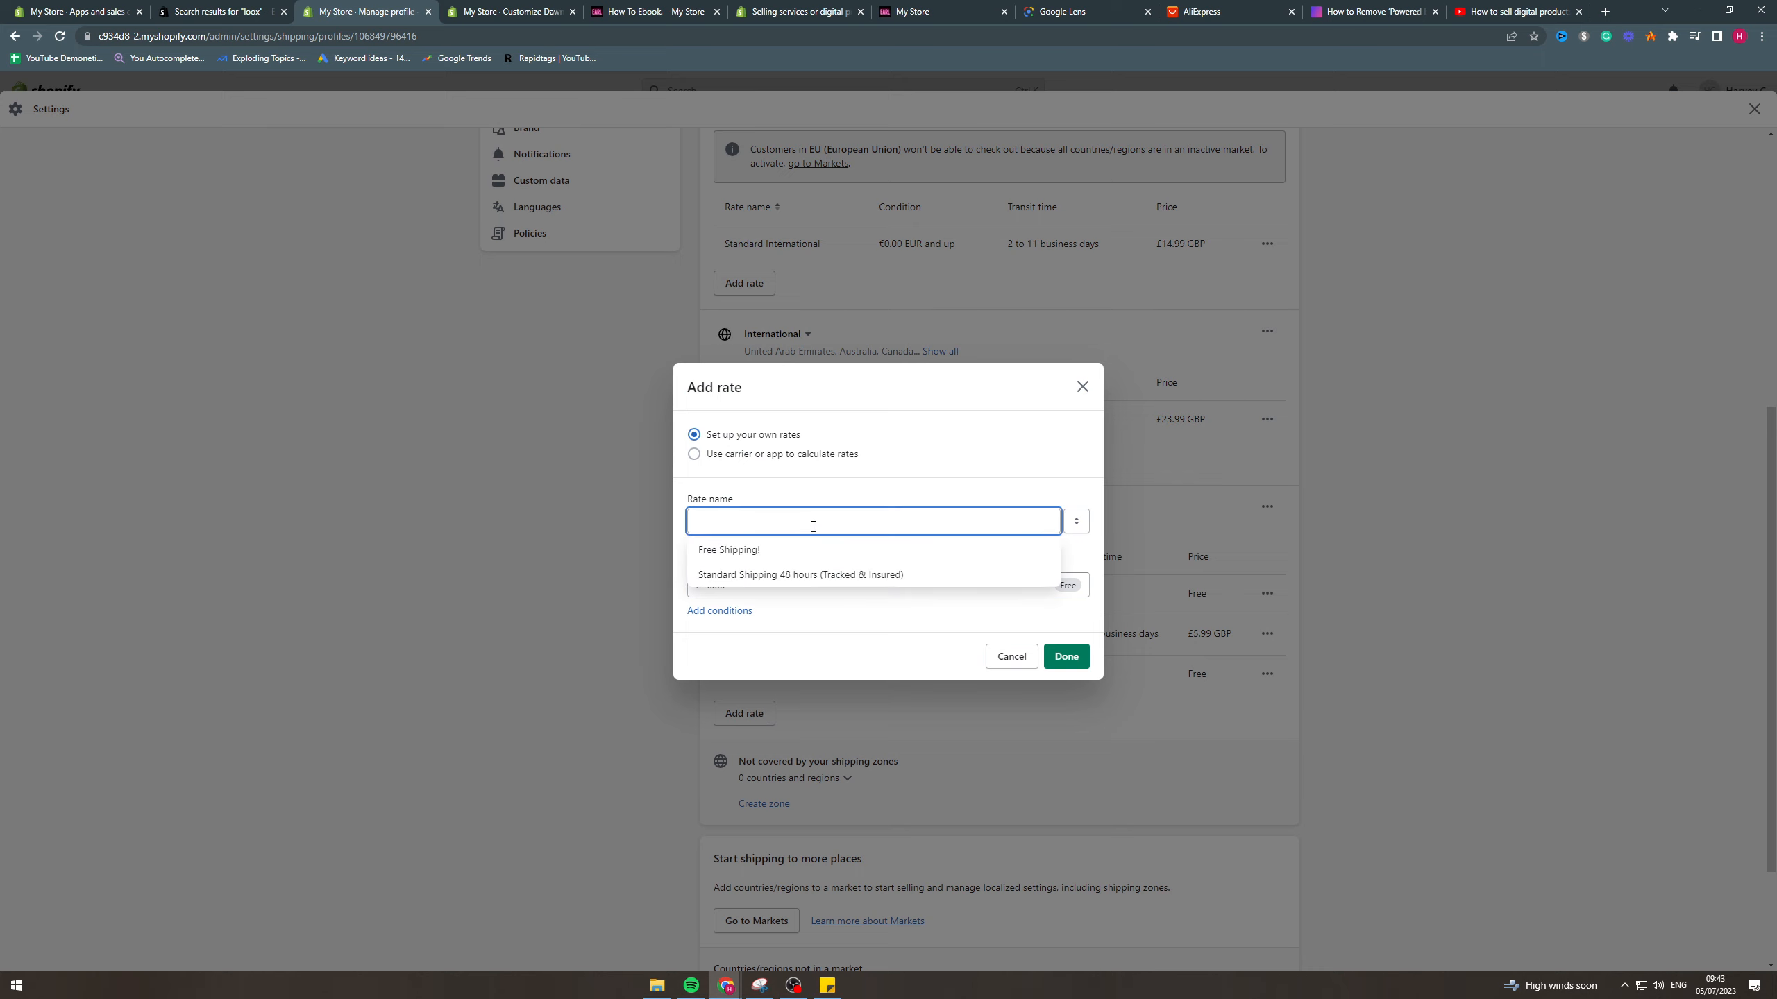
text(Free S)
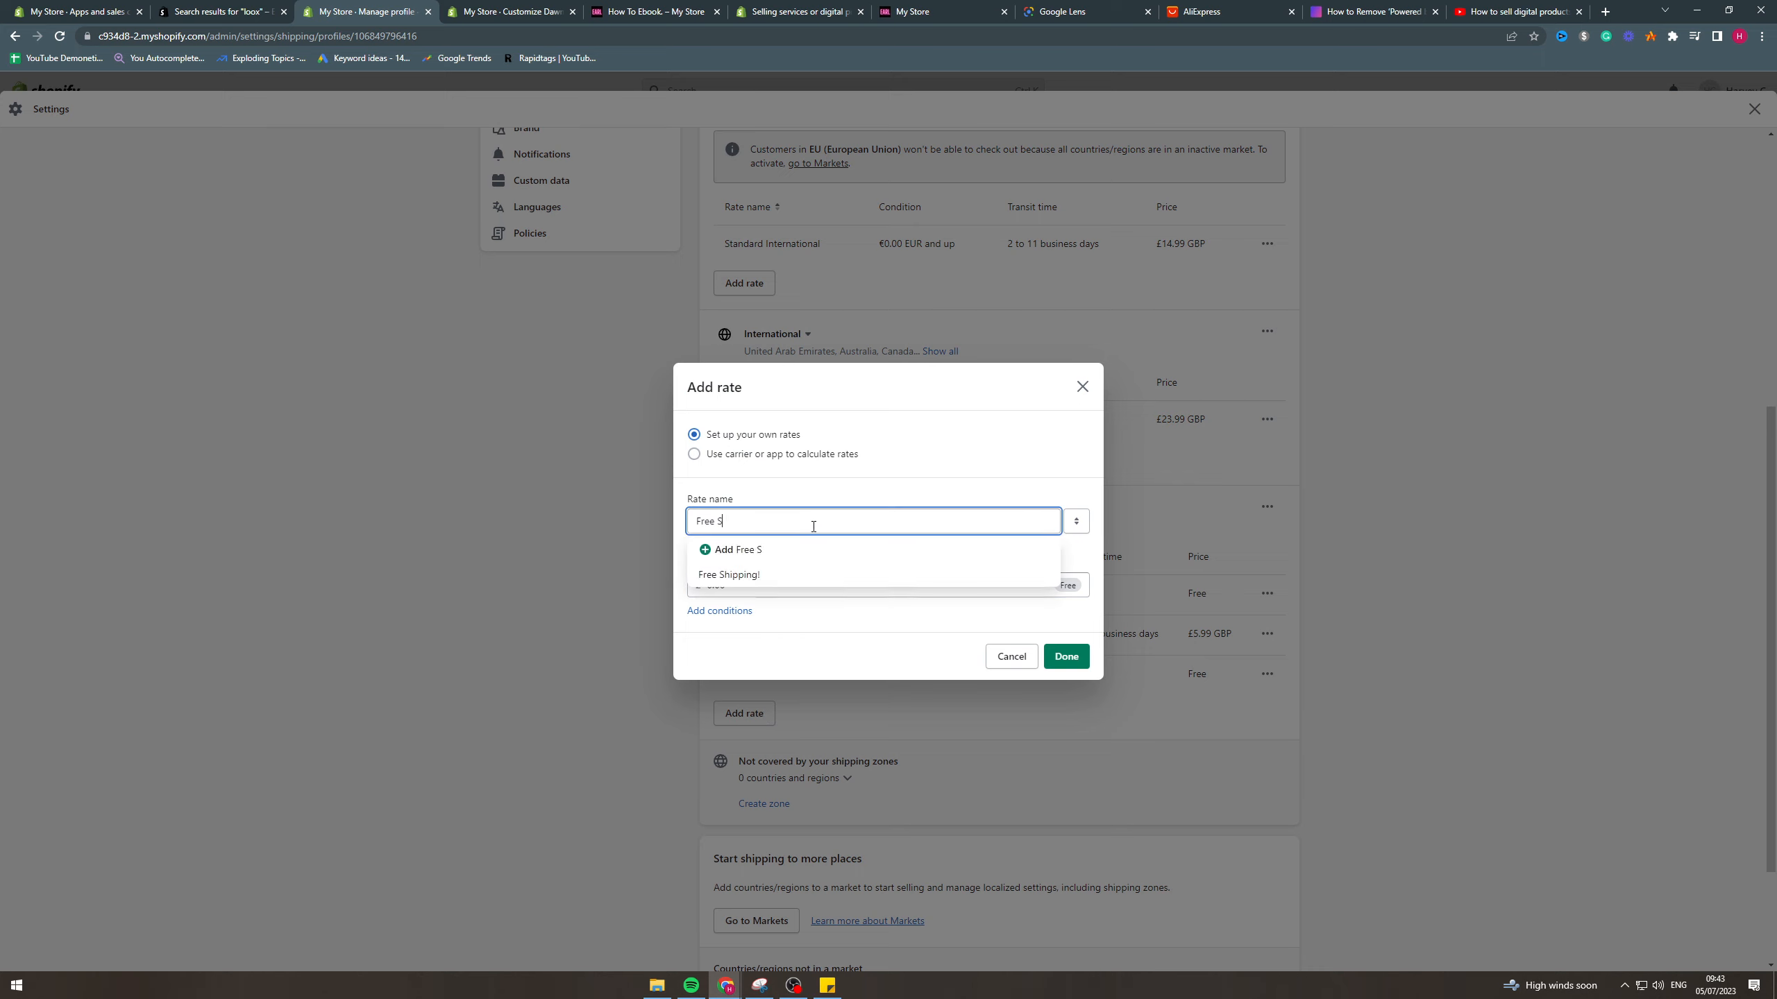
text(hipping )
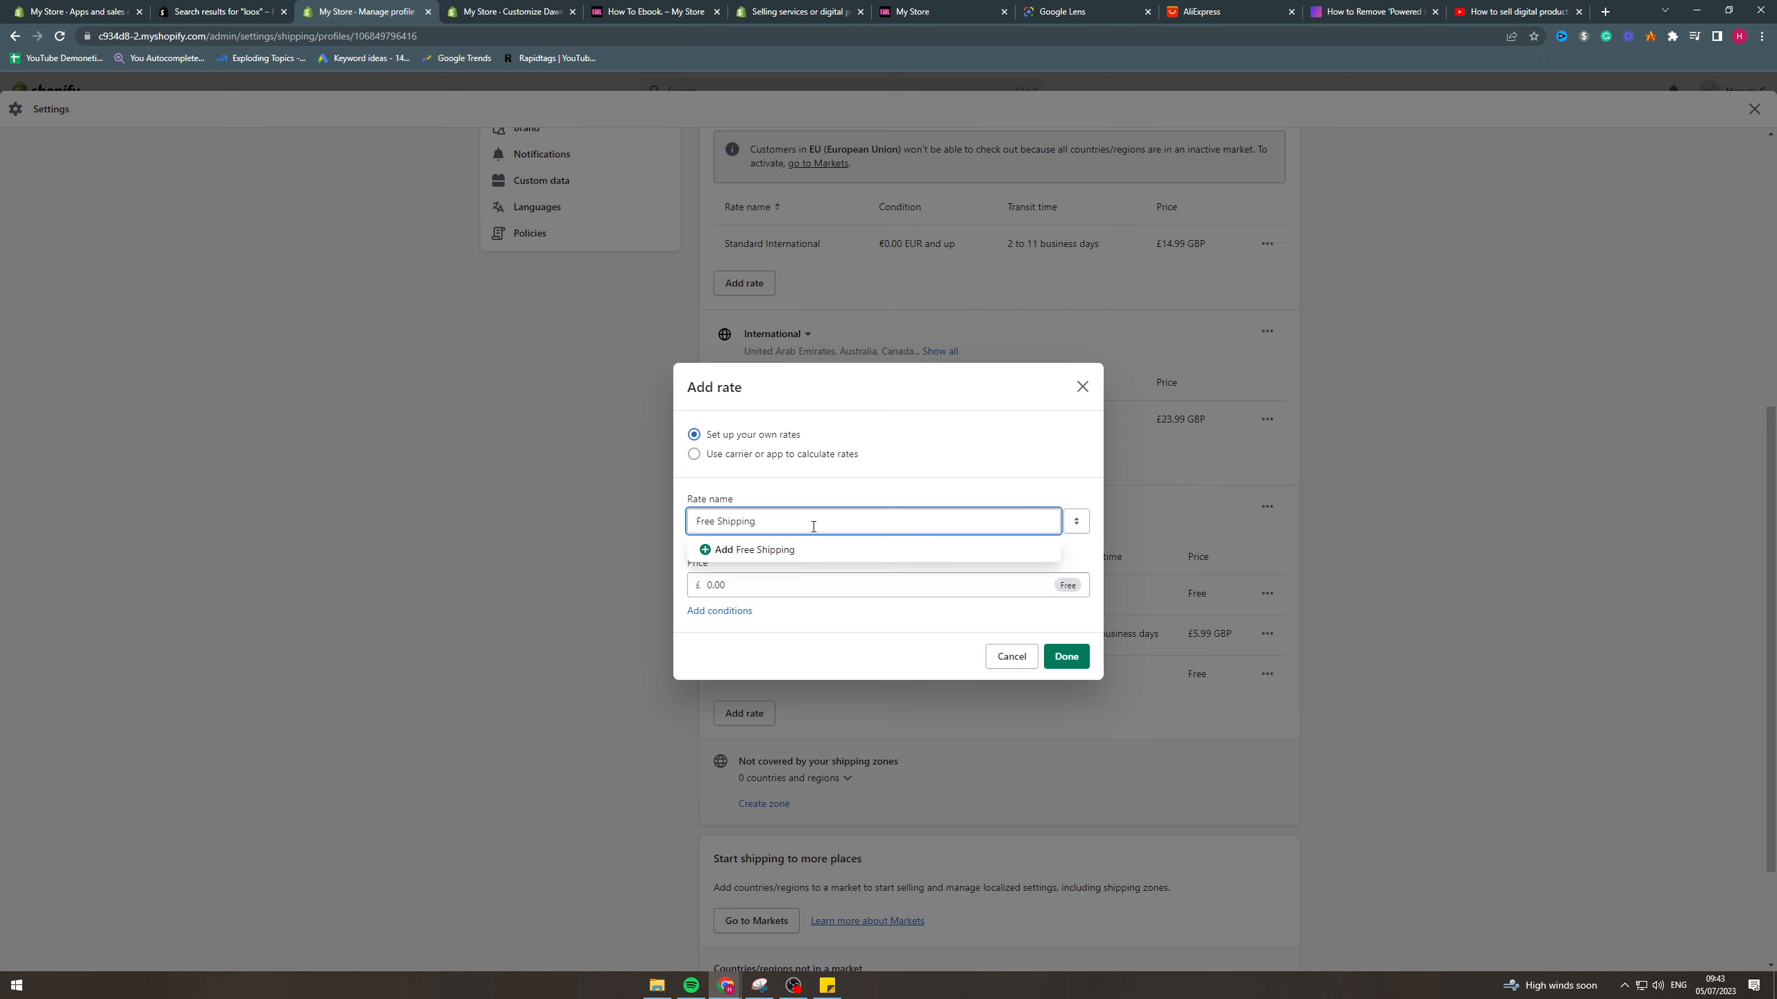
text((Insurae)
key(BackSpace)
key(BackSpace)
text(ed)
text(2-4 da)
text(ys)
click(912, 550)
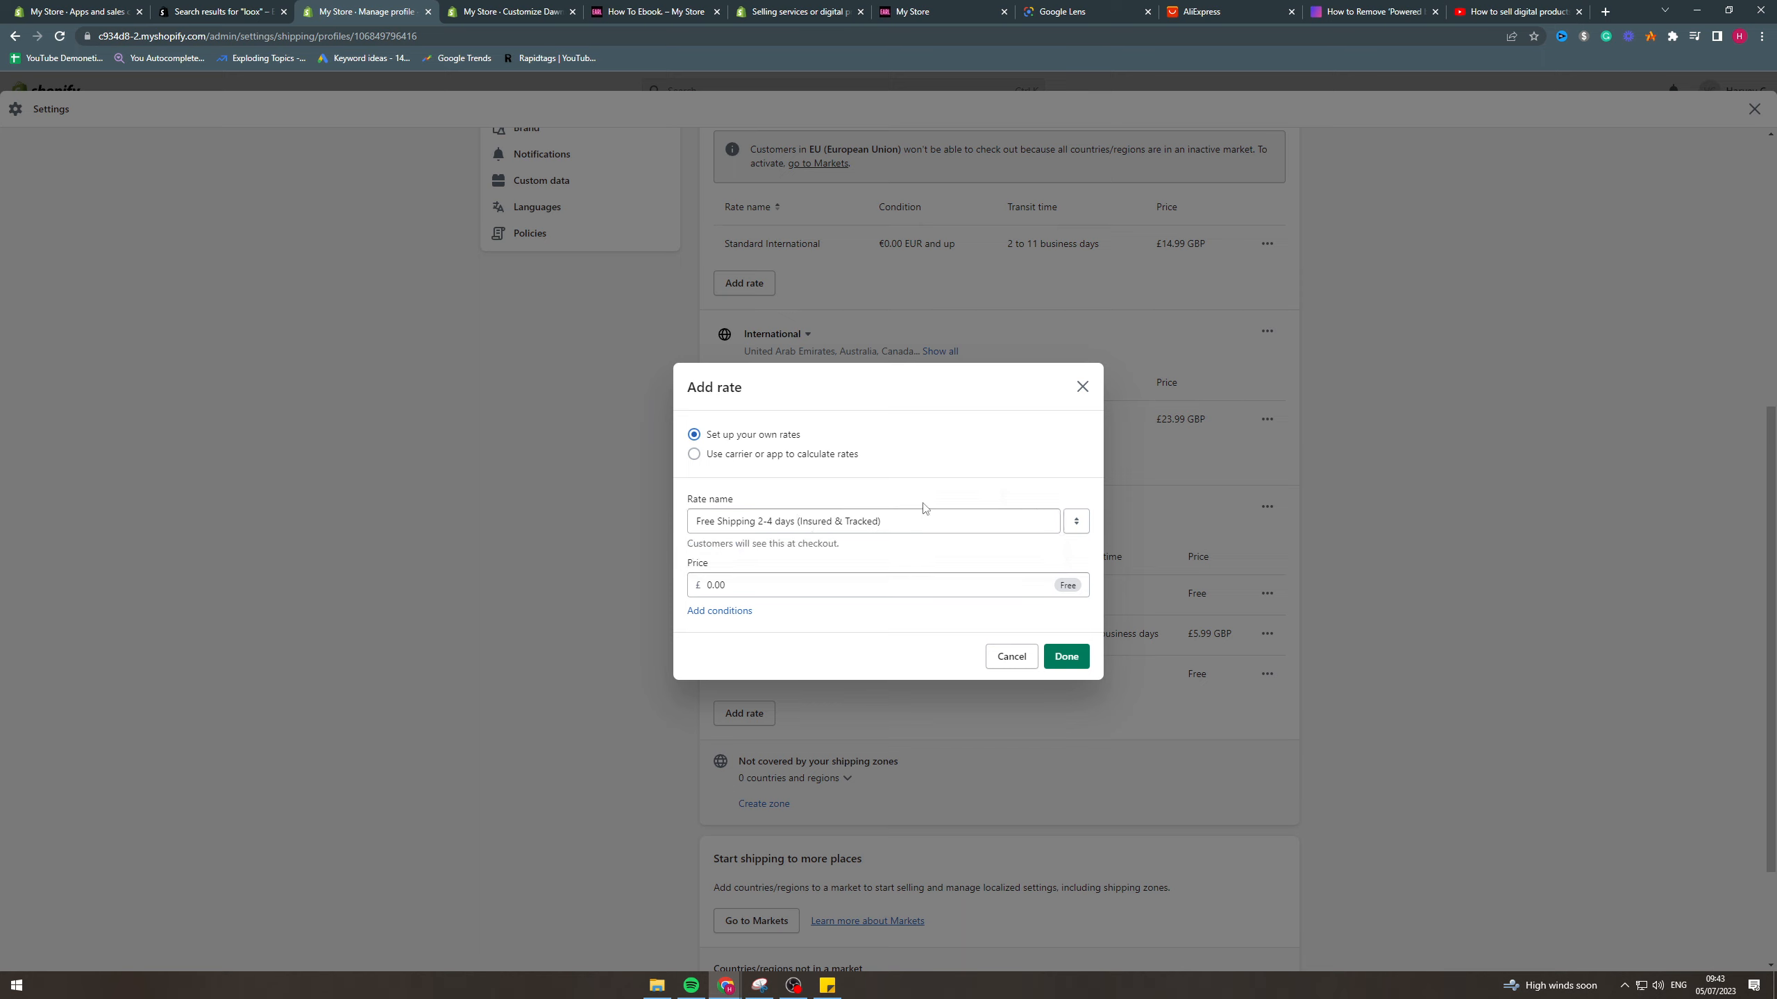
Make the new rate conditional on order price with a £50 minimum and no maximum, and save the profile.
click(722, 617)
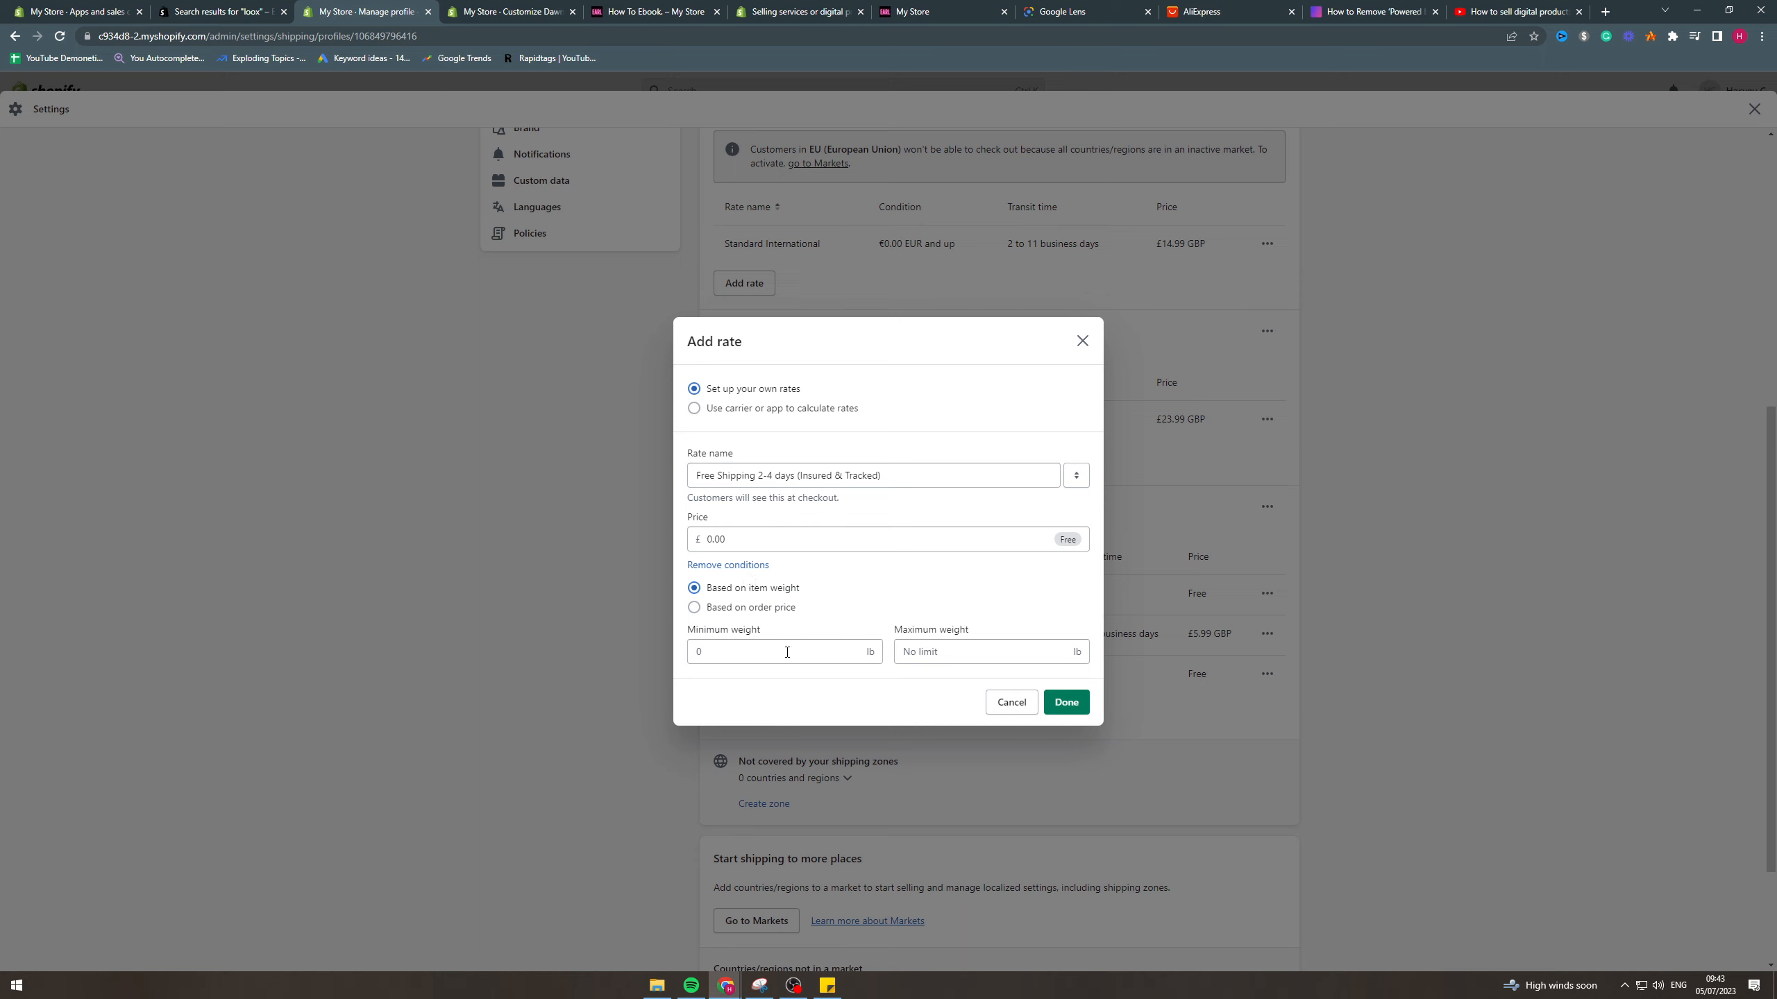
click(727, 662)
click(966, 658)
text(10)
click(785, 607)
click(782, 645)
text(50)
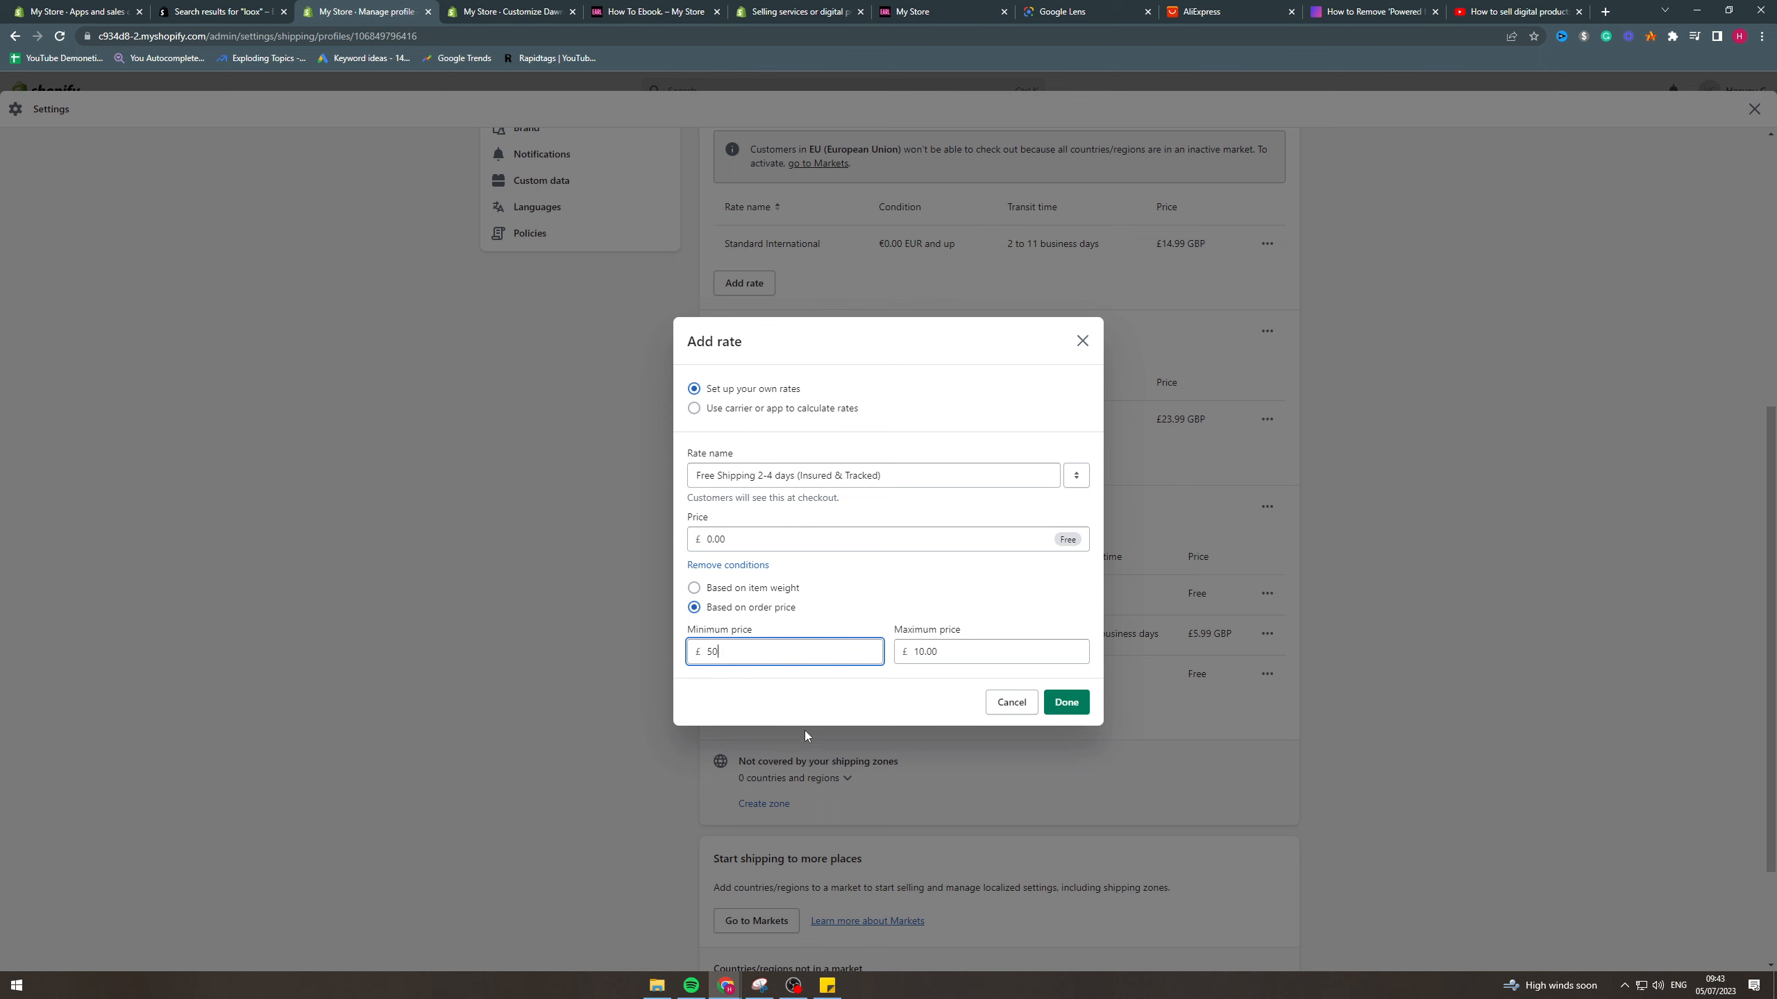
key(Tab)
key(BackSpace)
click(1066, 703)
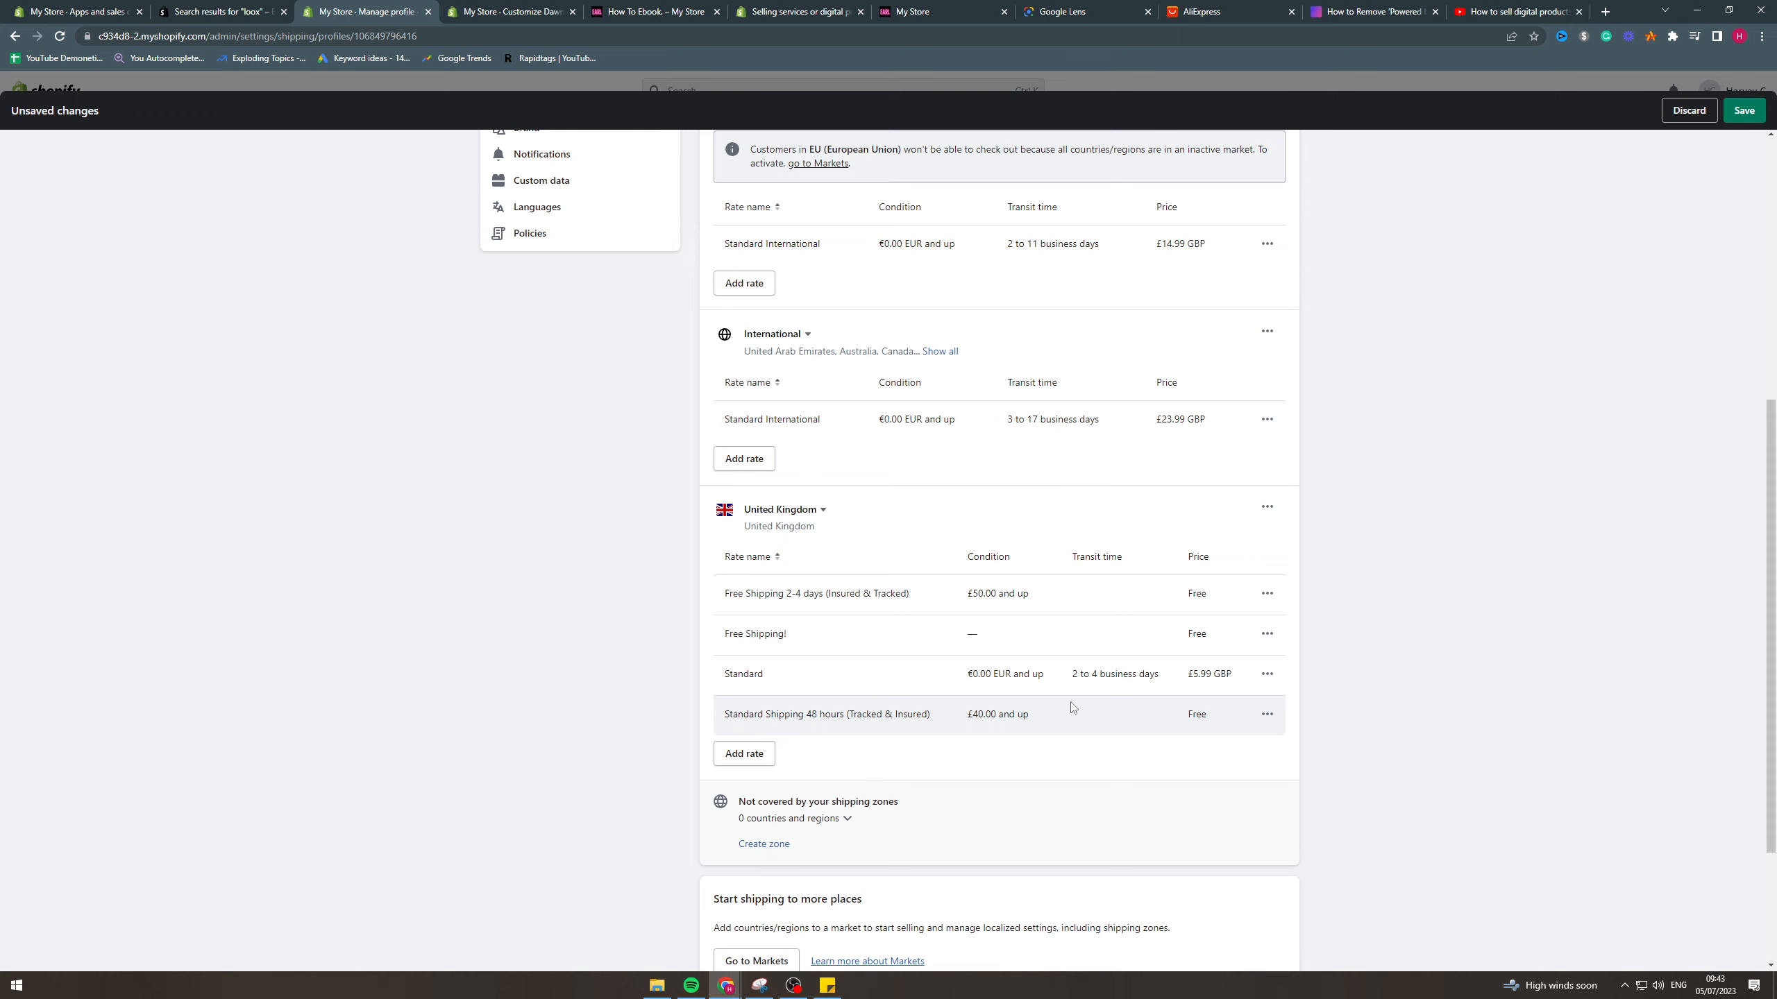
click(1744, 110)
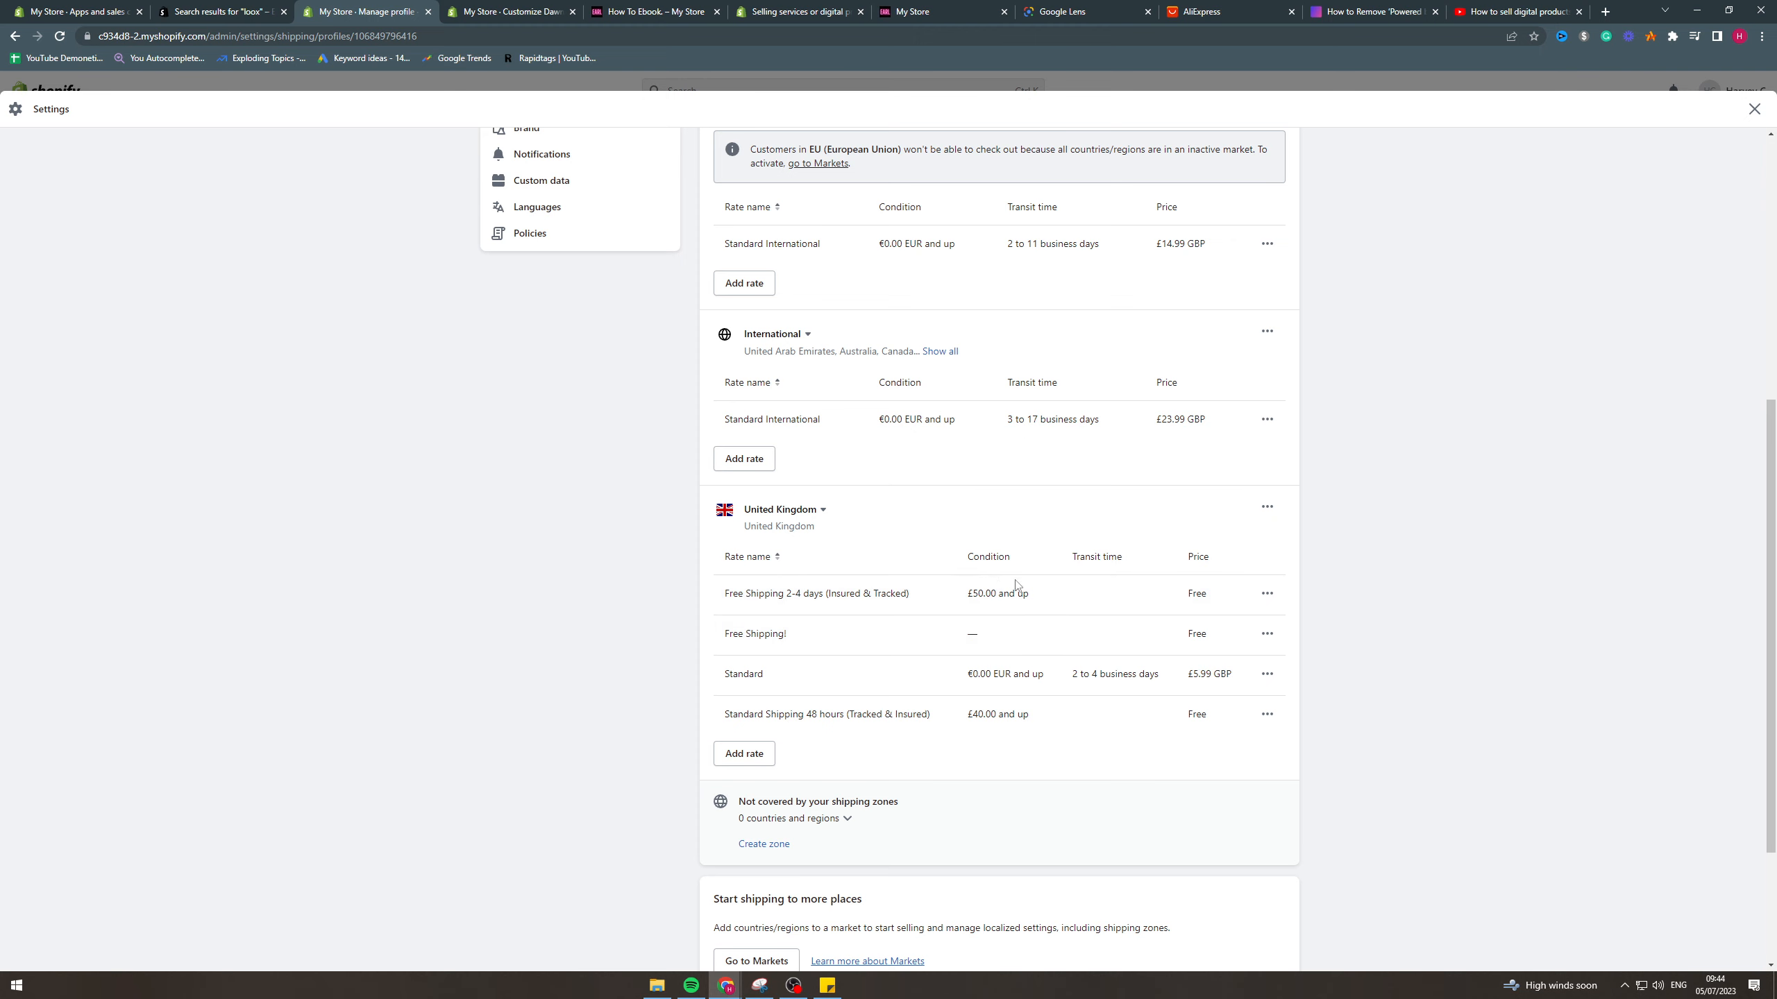
scroll(1120, 609, down, 1)
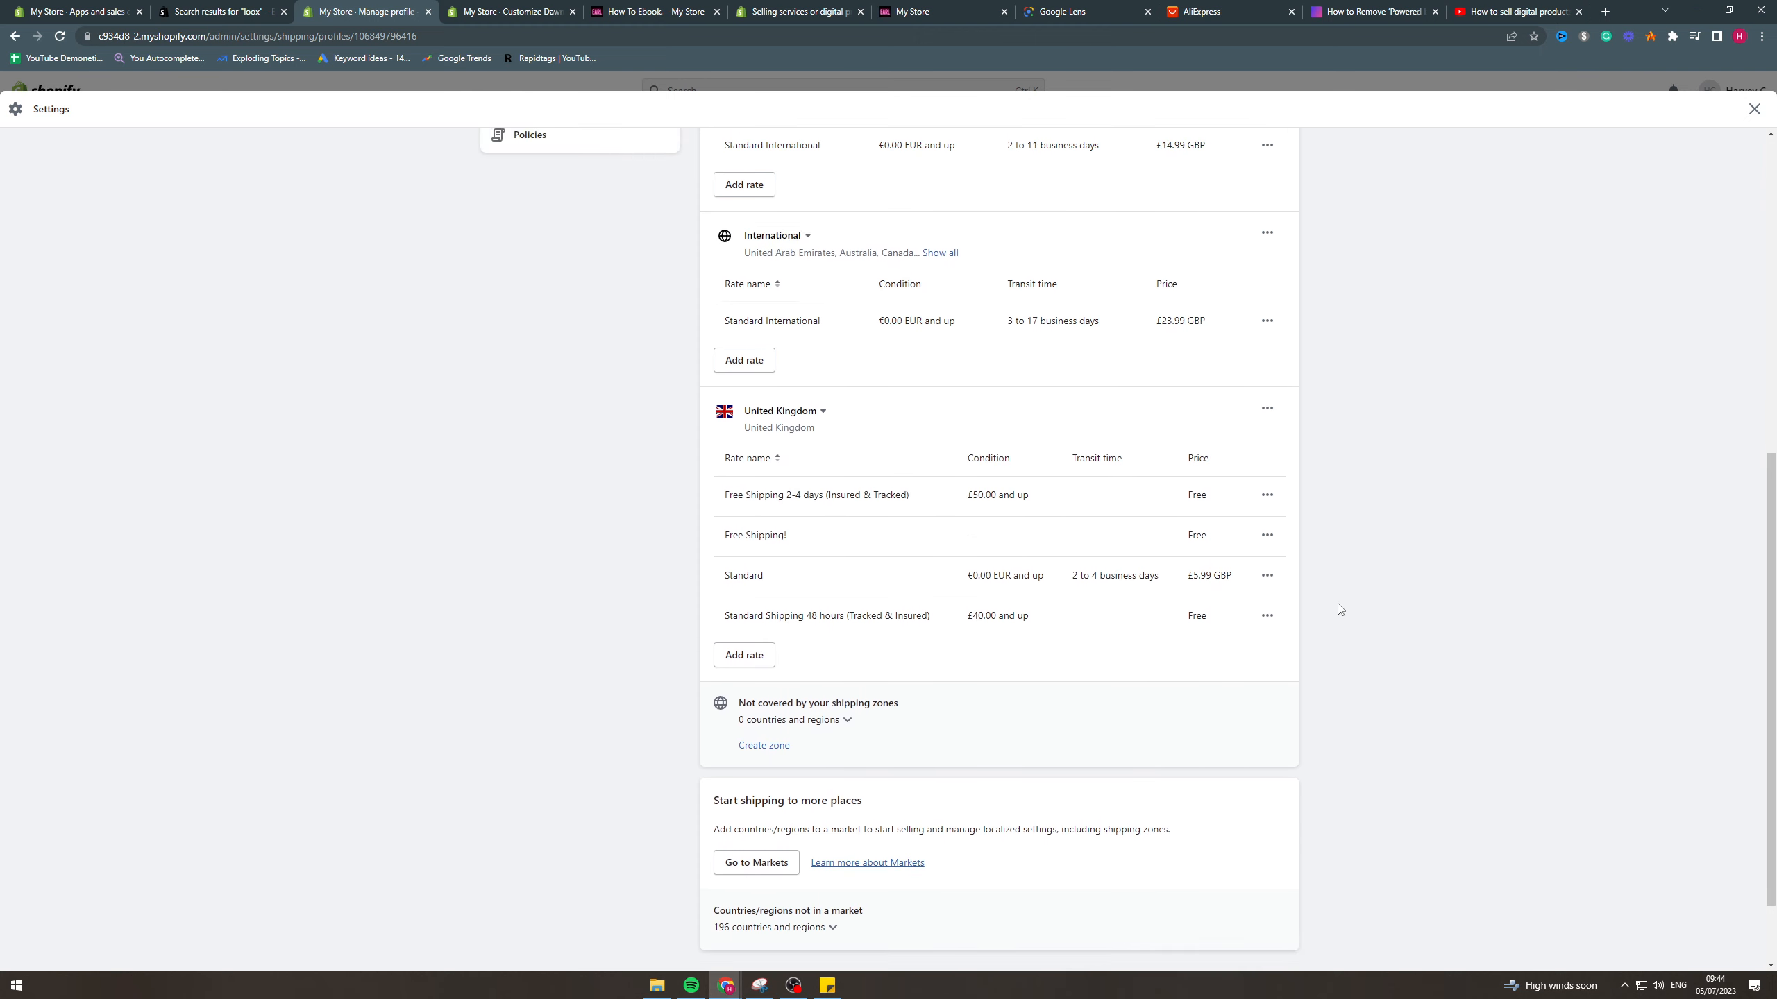
scroll(1329, 581, up, 2)
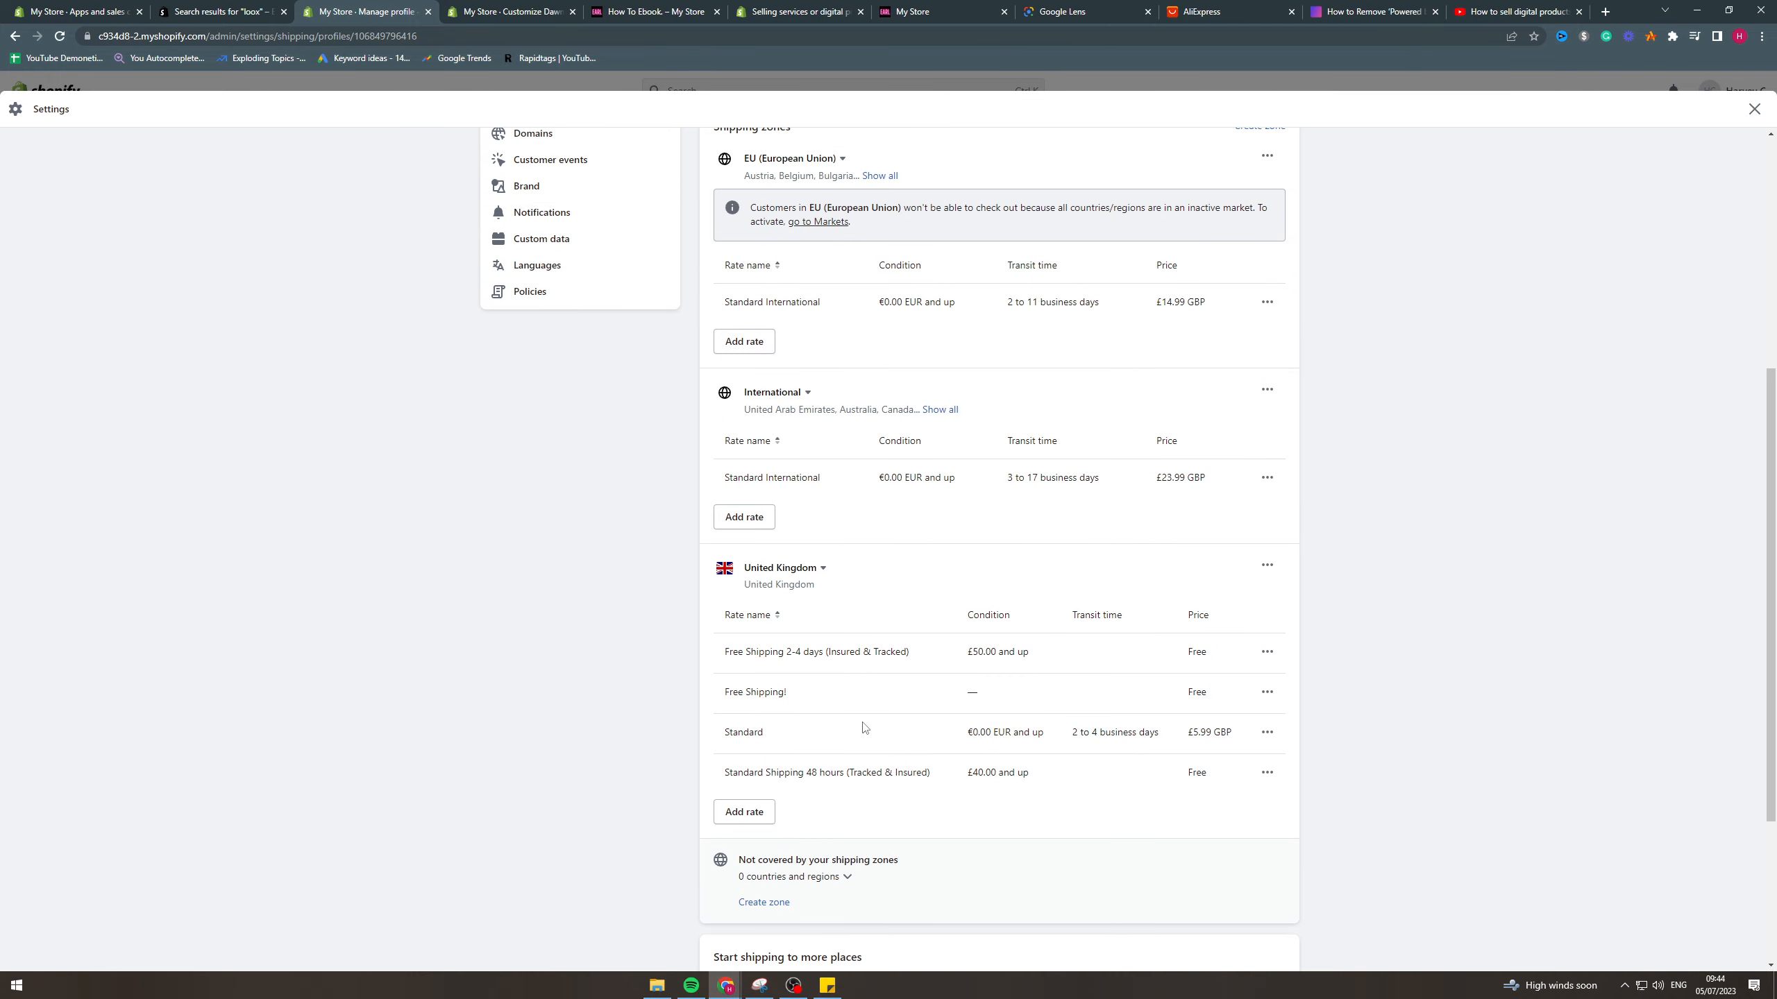
scroll(889, 763, up, 3)
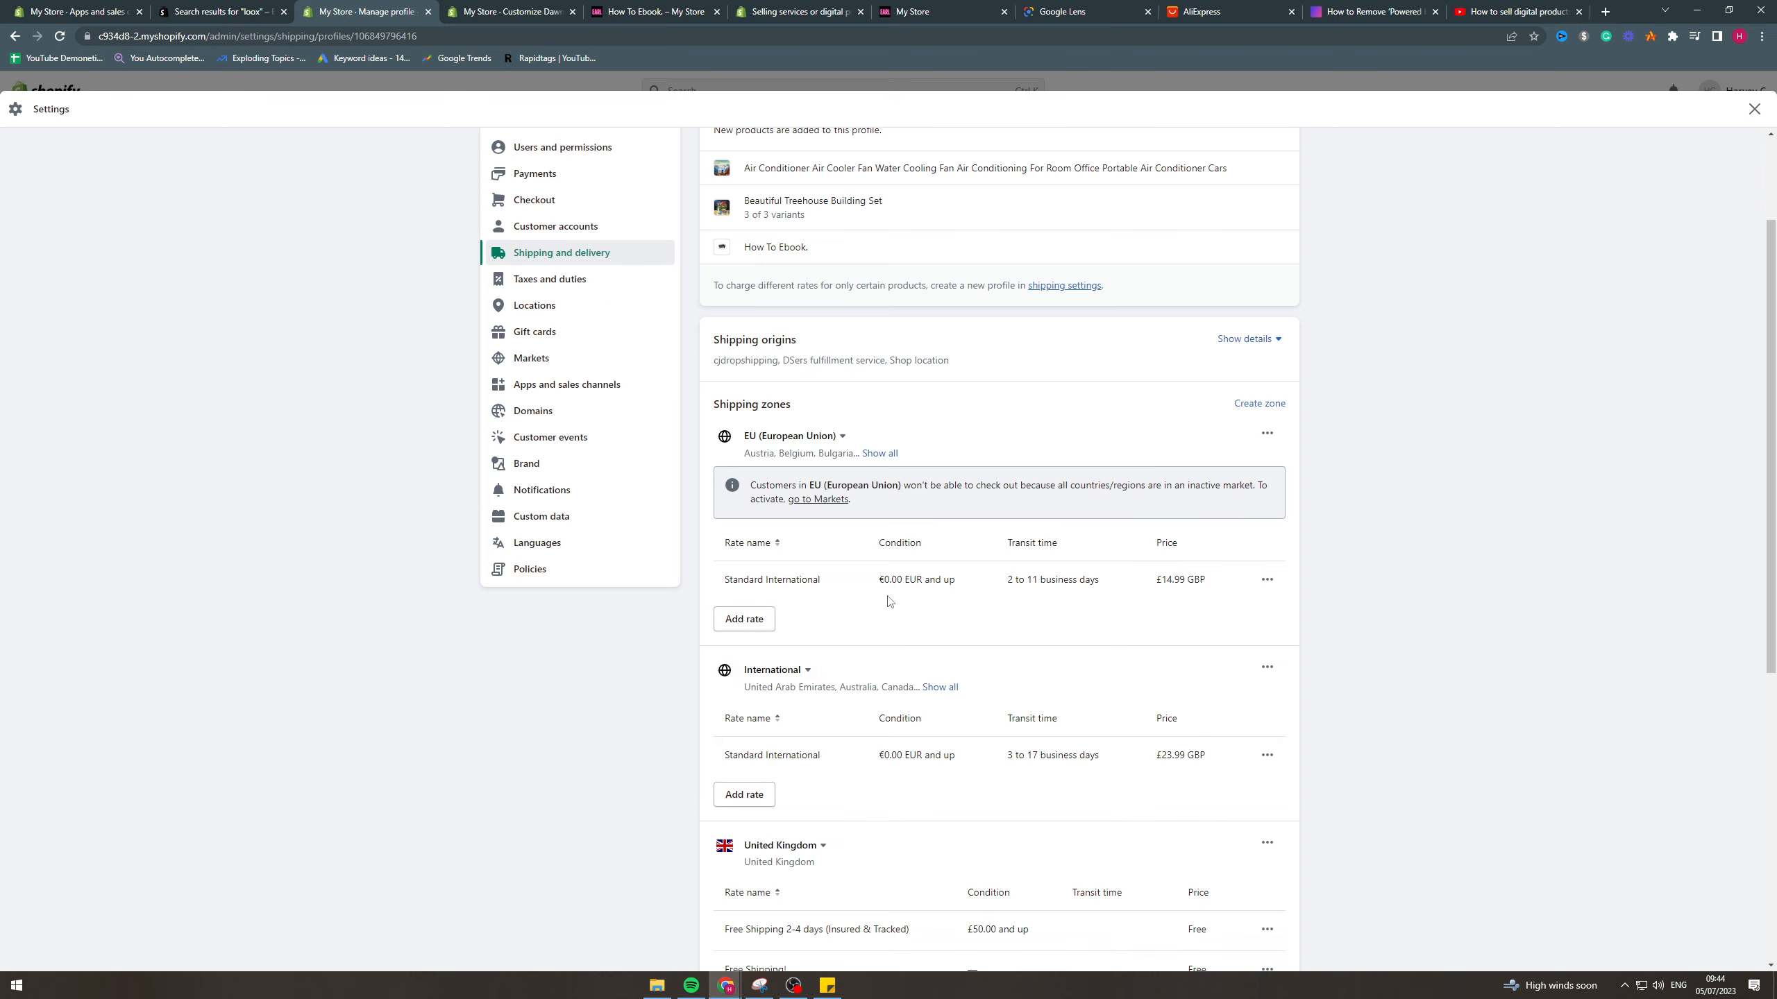
scroll(958, 434, down, 3)
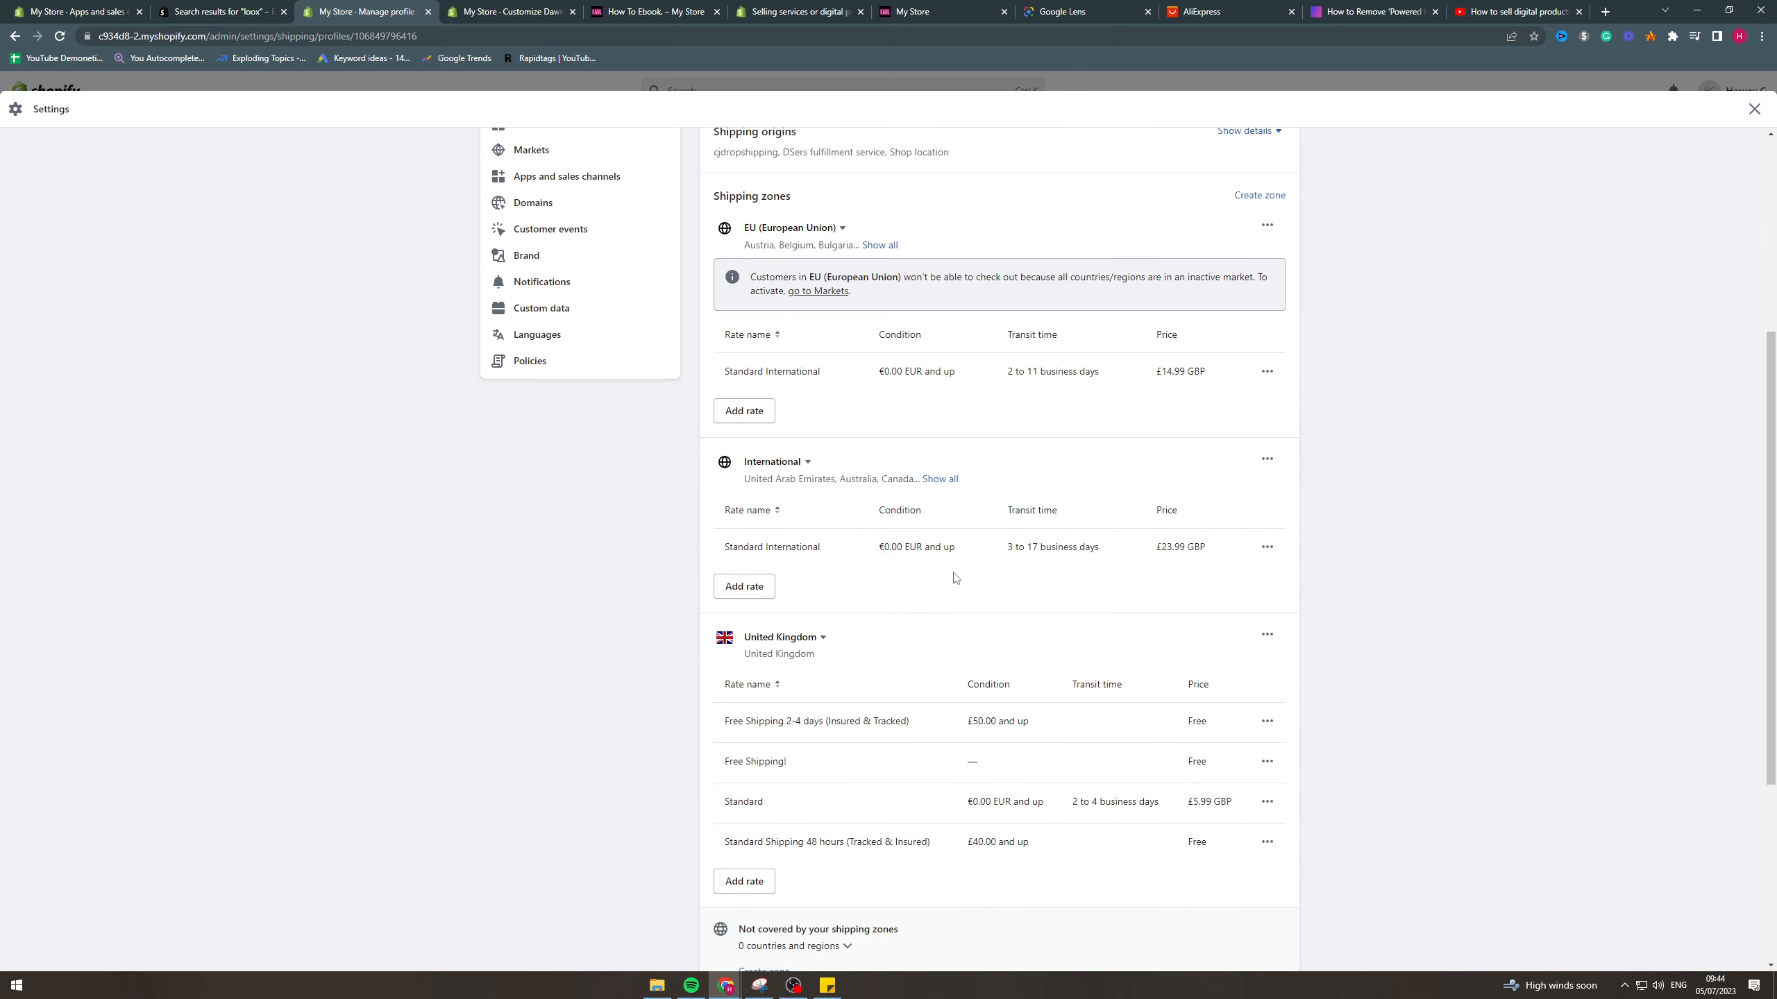
click(736, 593)
click(1083, 386)
Open the European Union market from its zone notice, set its status to Active and save.
scroll(816, 605, up, 3)
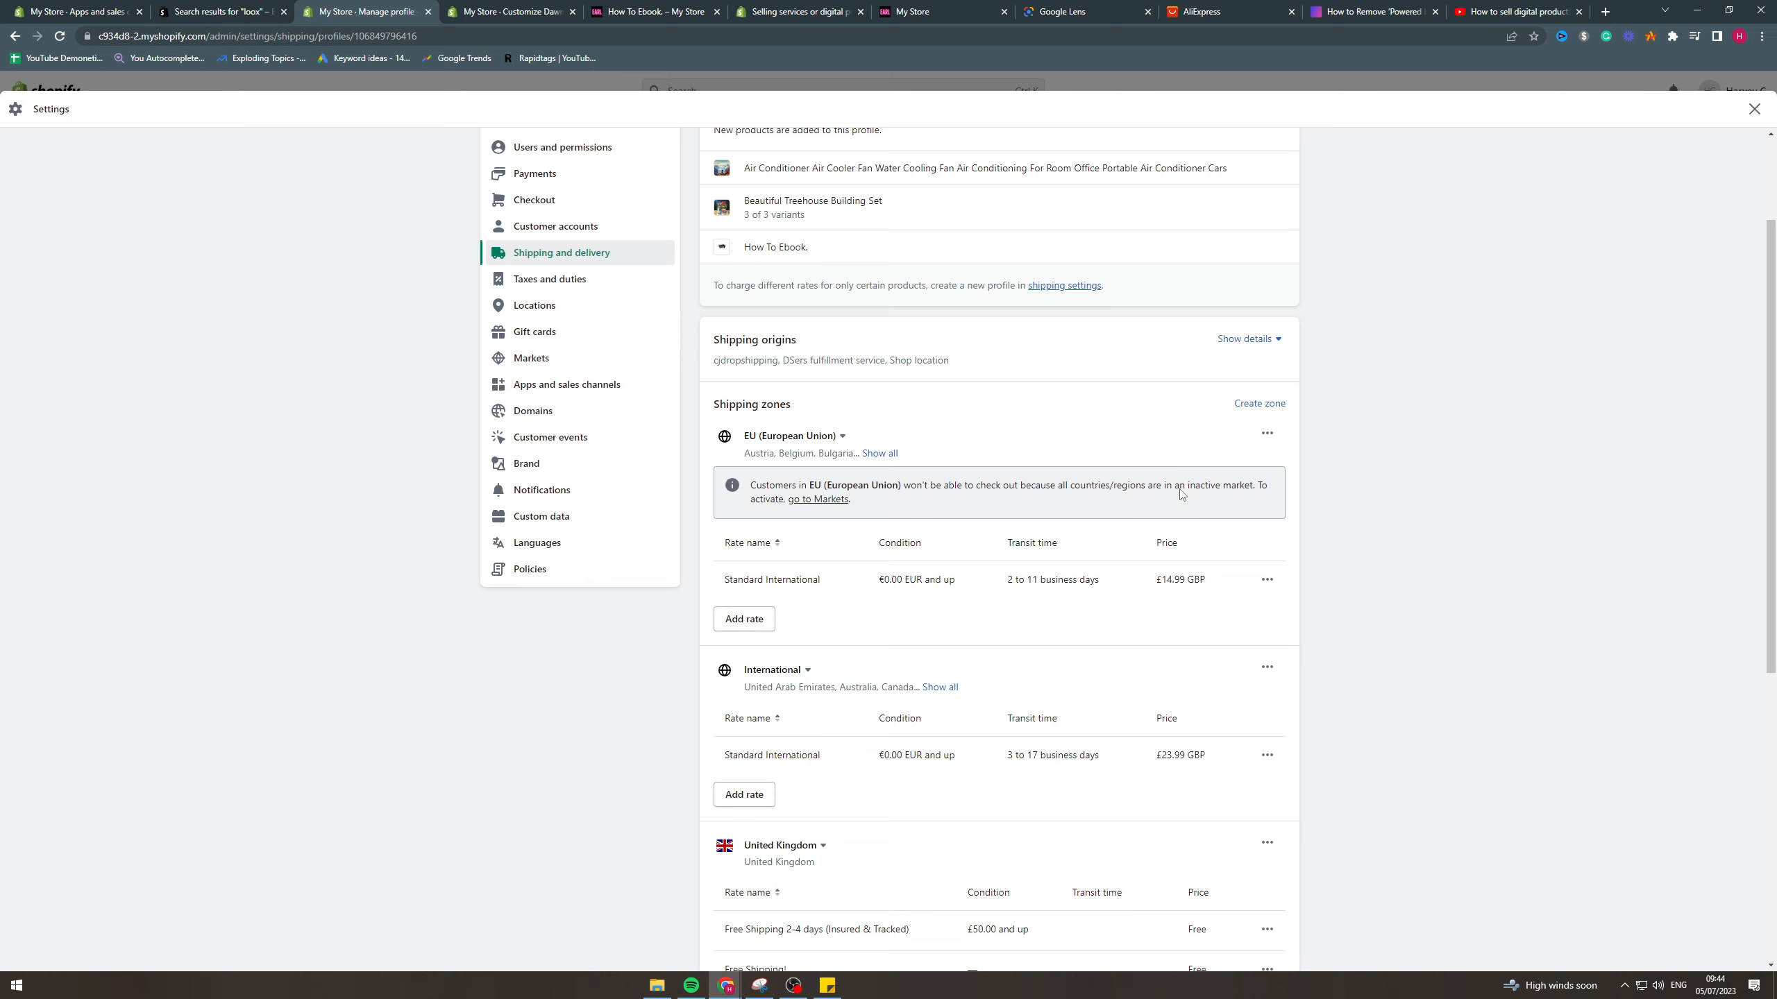
click(826, 505)
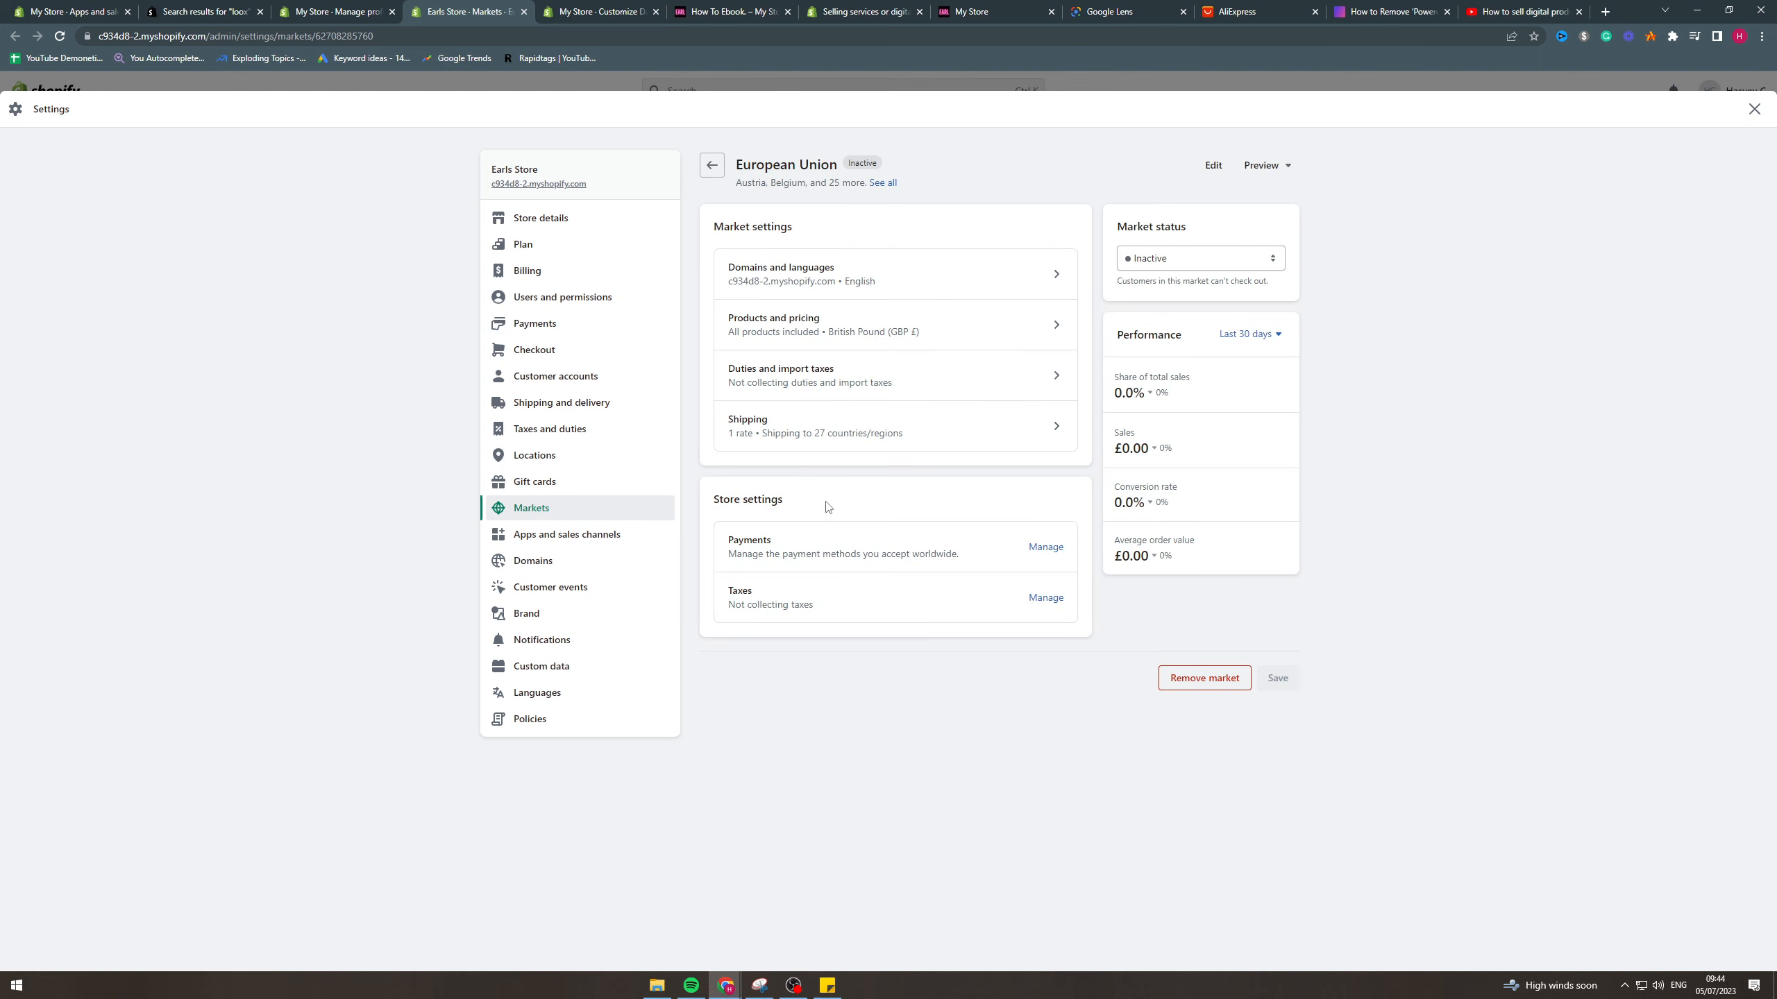
click(1151, 258)
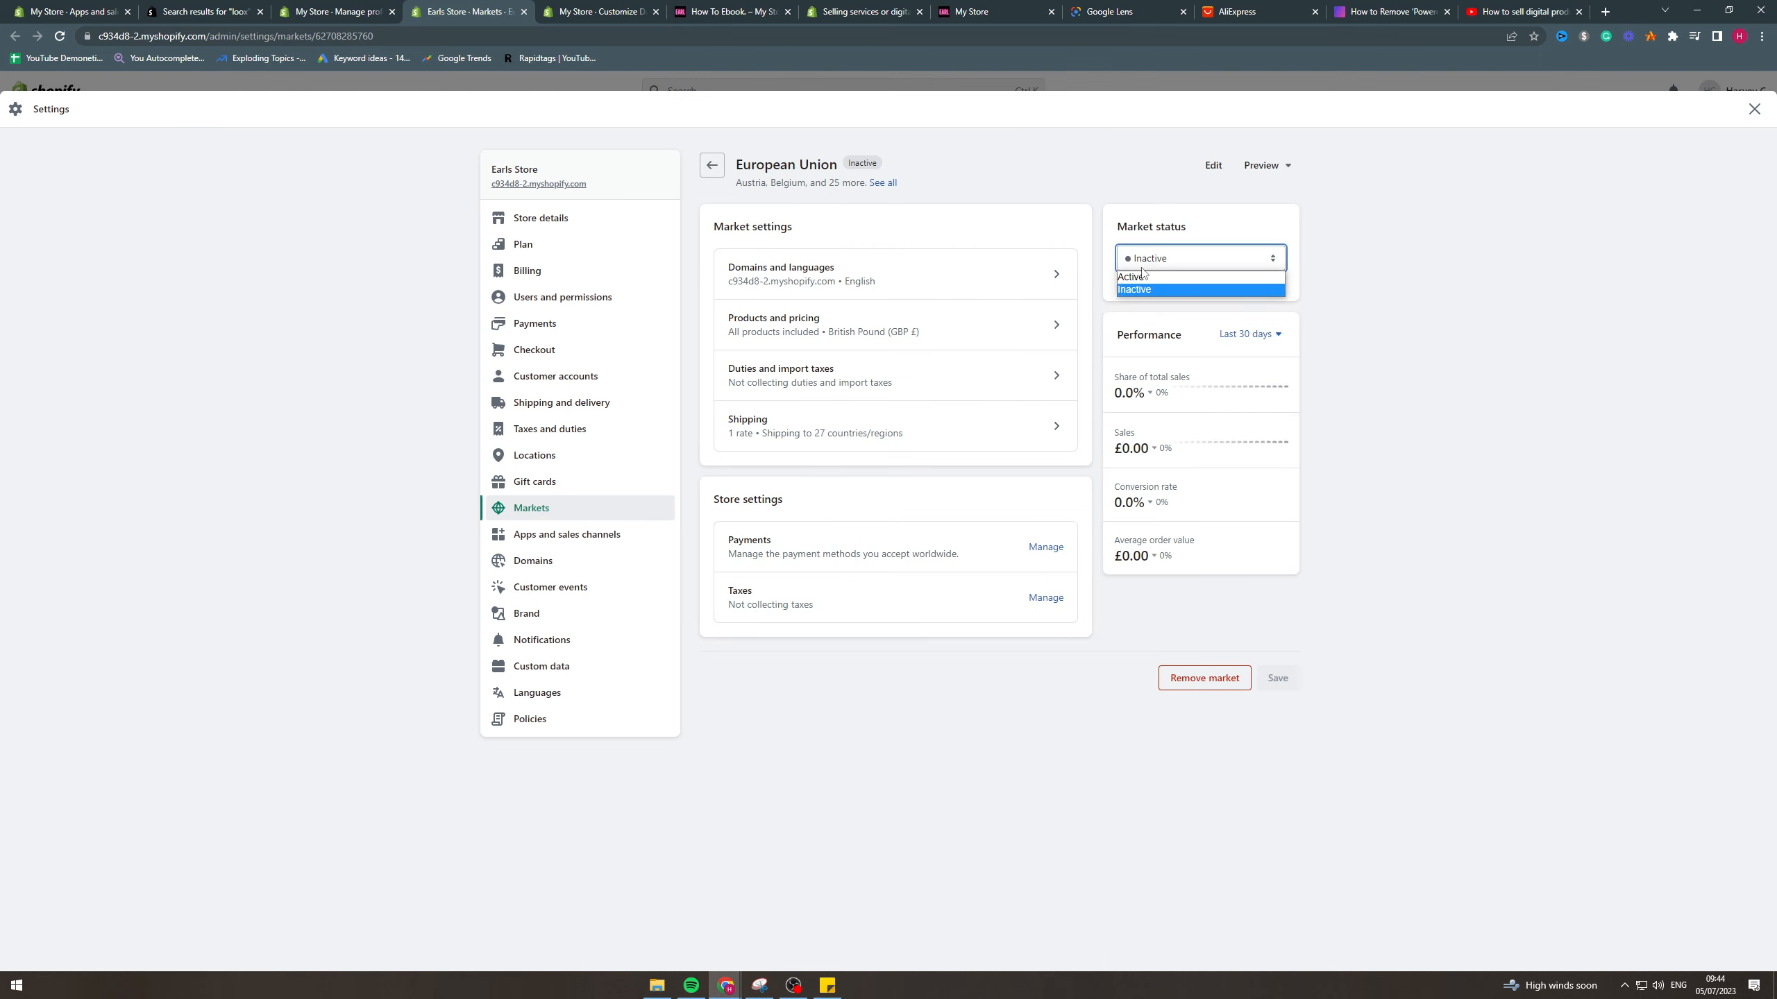
click(1147, 274)
click(1742, 110)
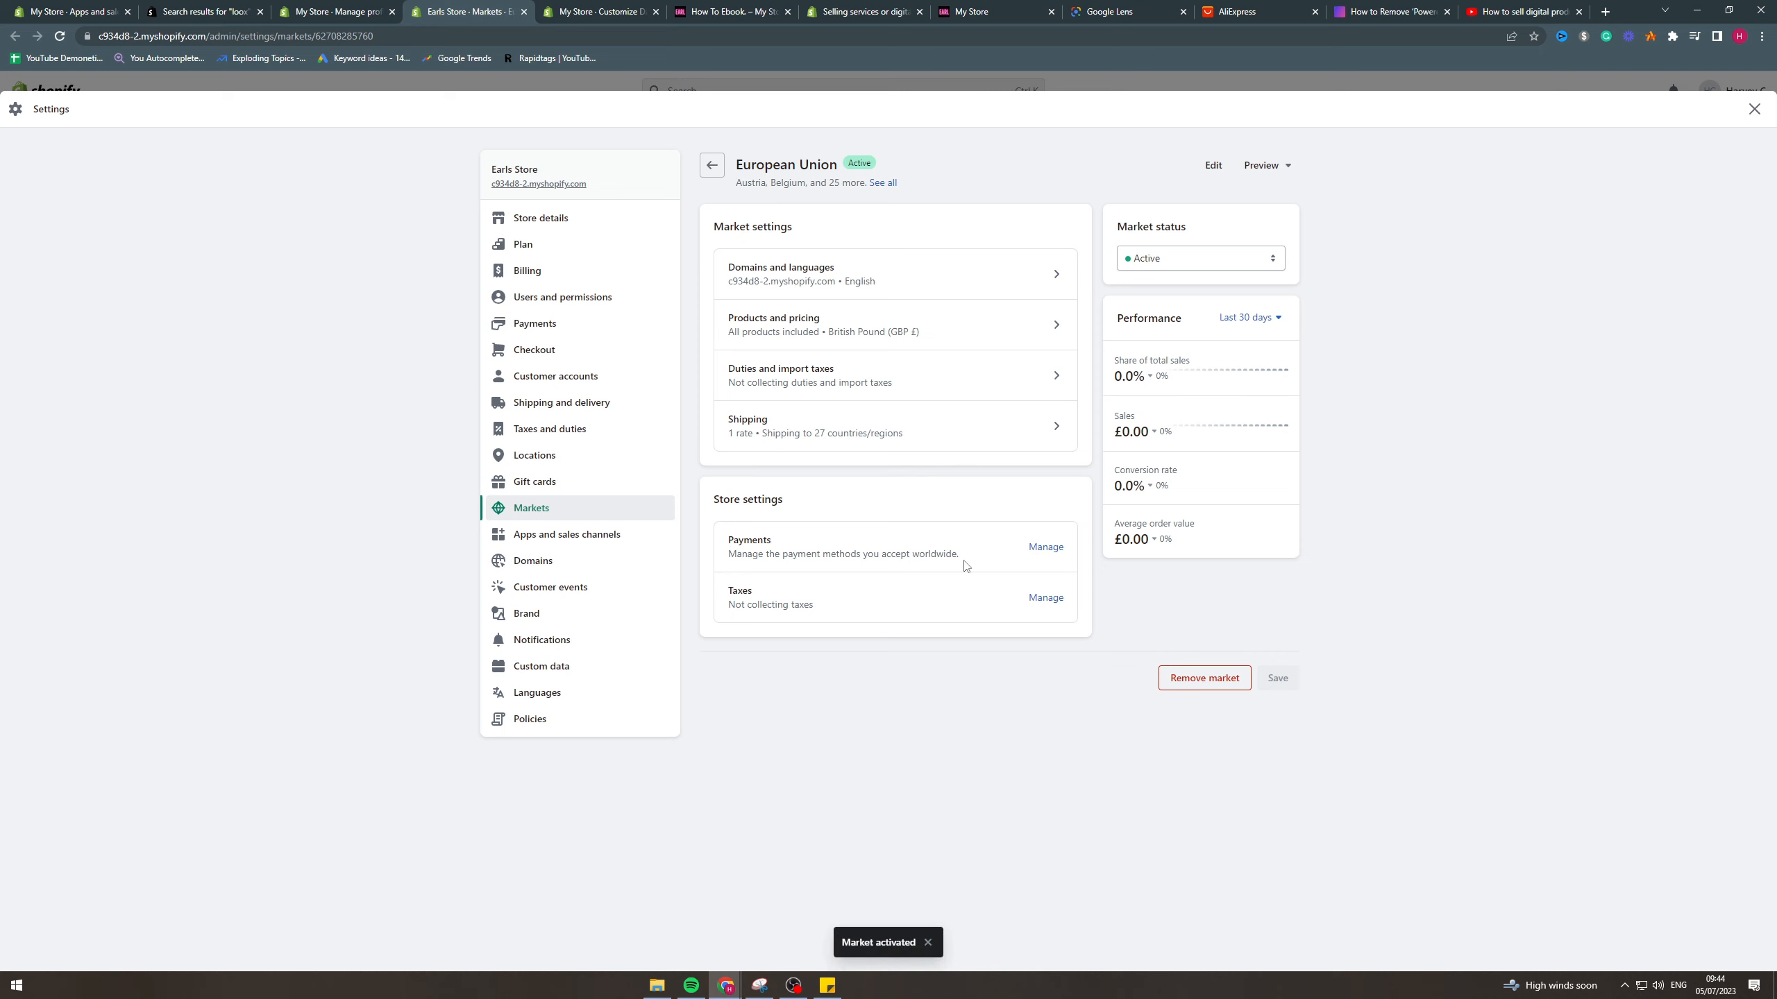
Return to the general shipping profile and start a European Union rate named "Standard Shipping 48 hours (Tracked & Insured)".
click(712, 165)
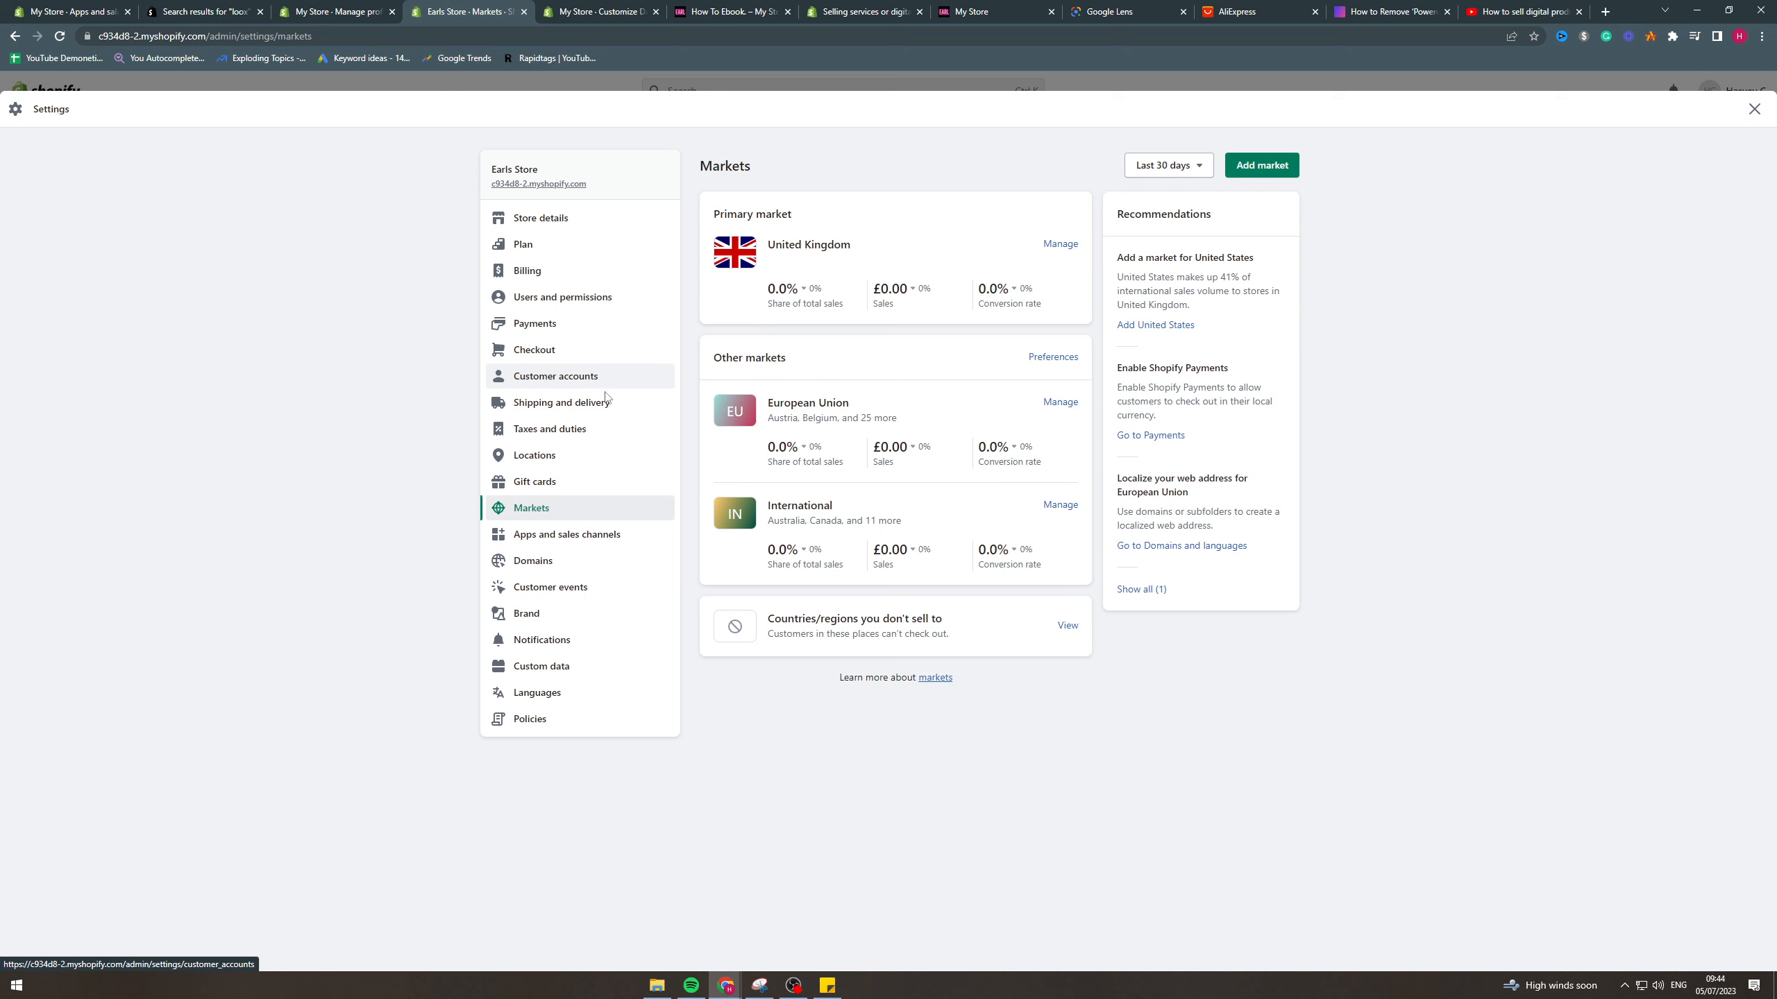
click(641, 411)
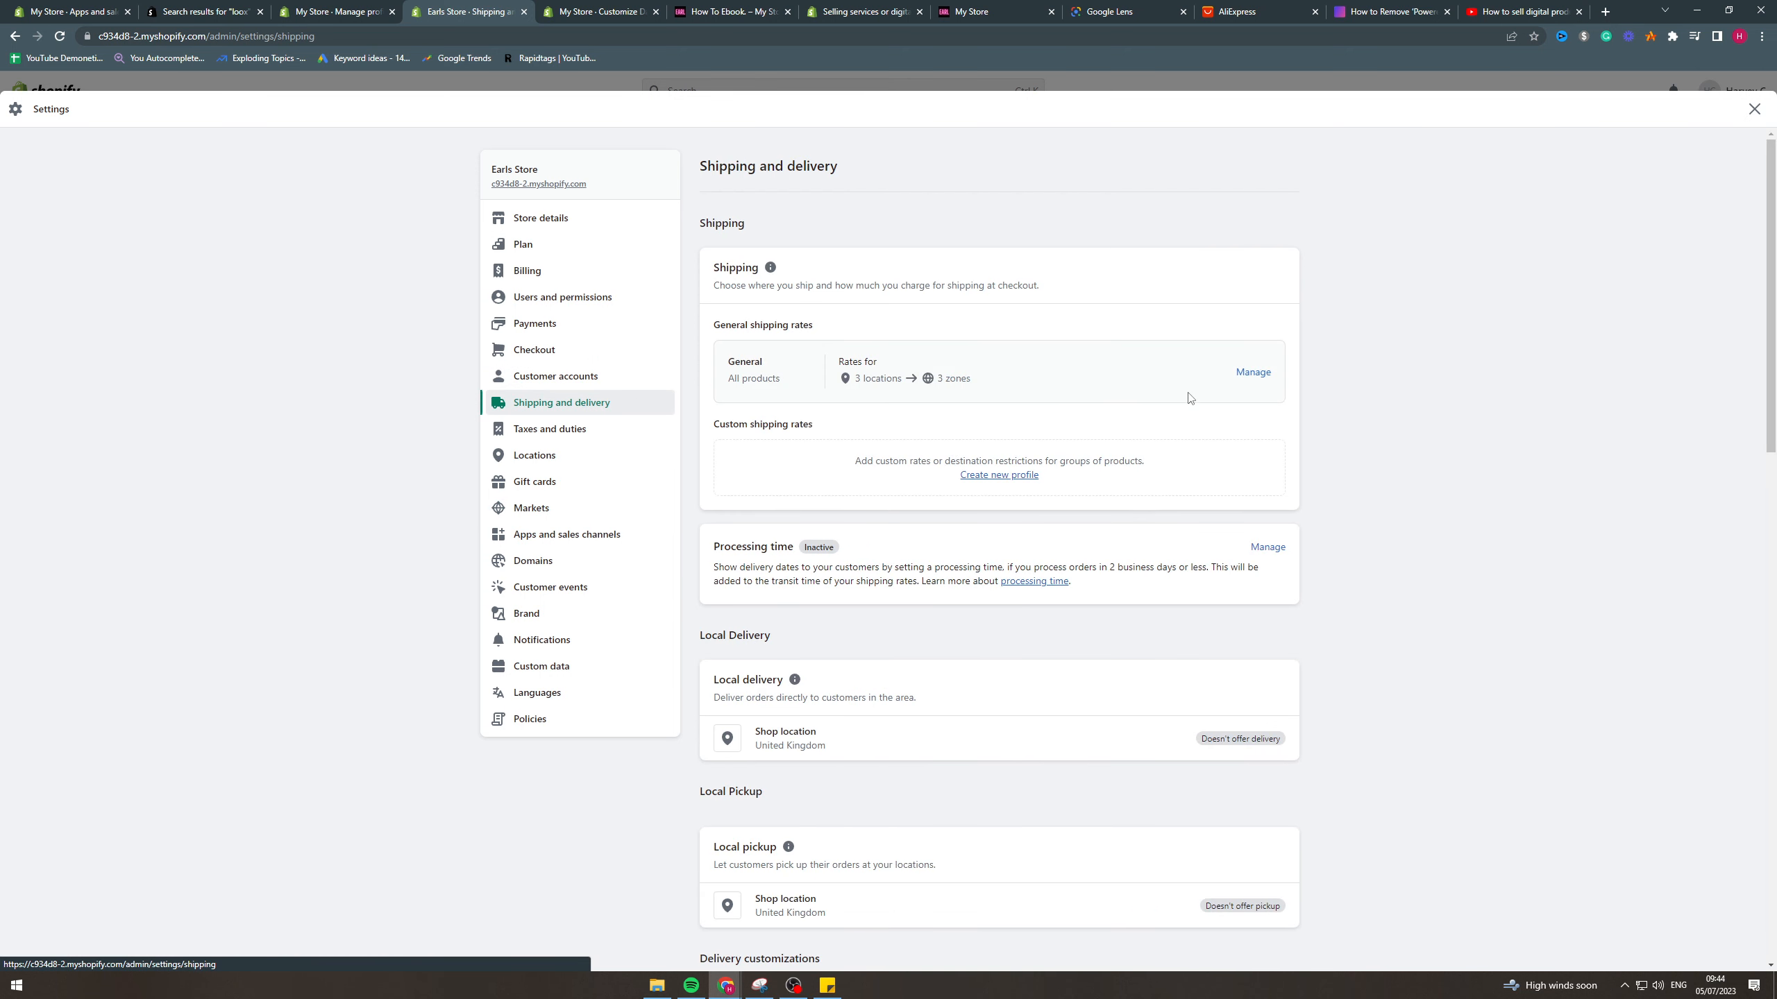
click(1240, 374)
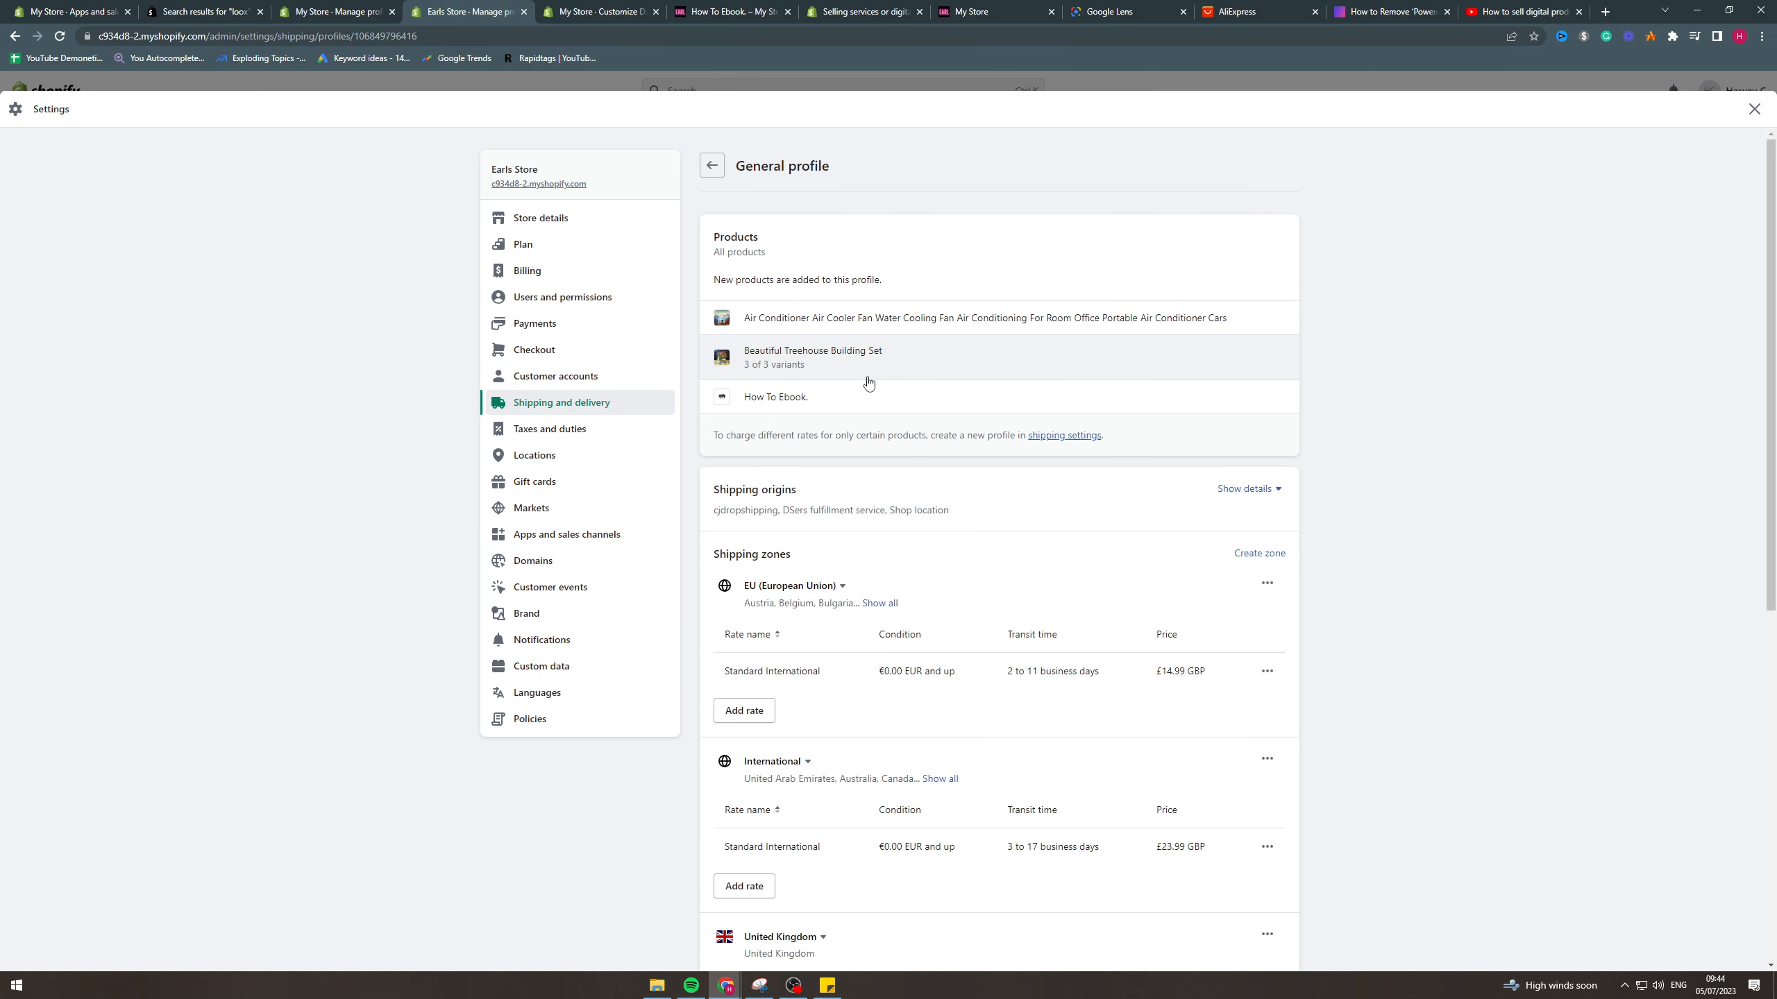
scroll(966, 671, down, 4)
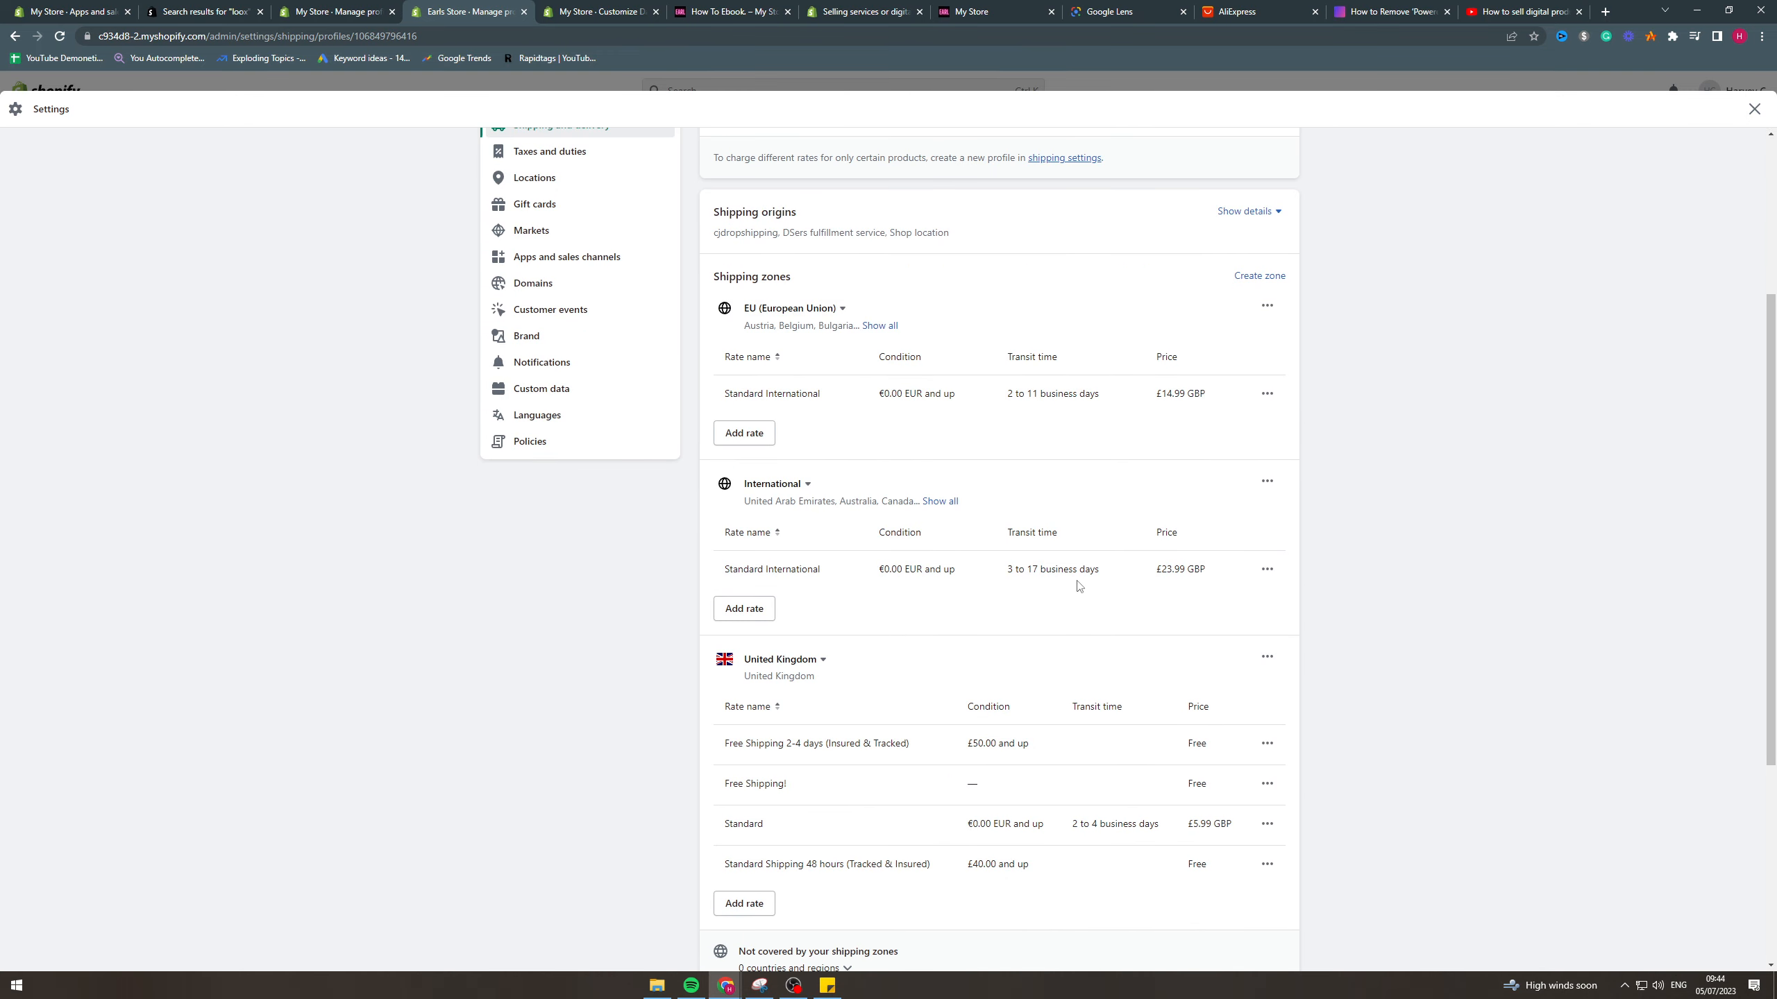
click(744, 431)
click(845, 524)
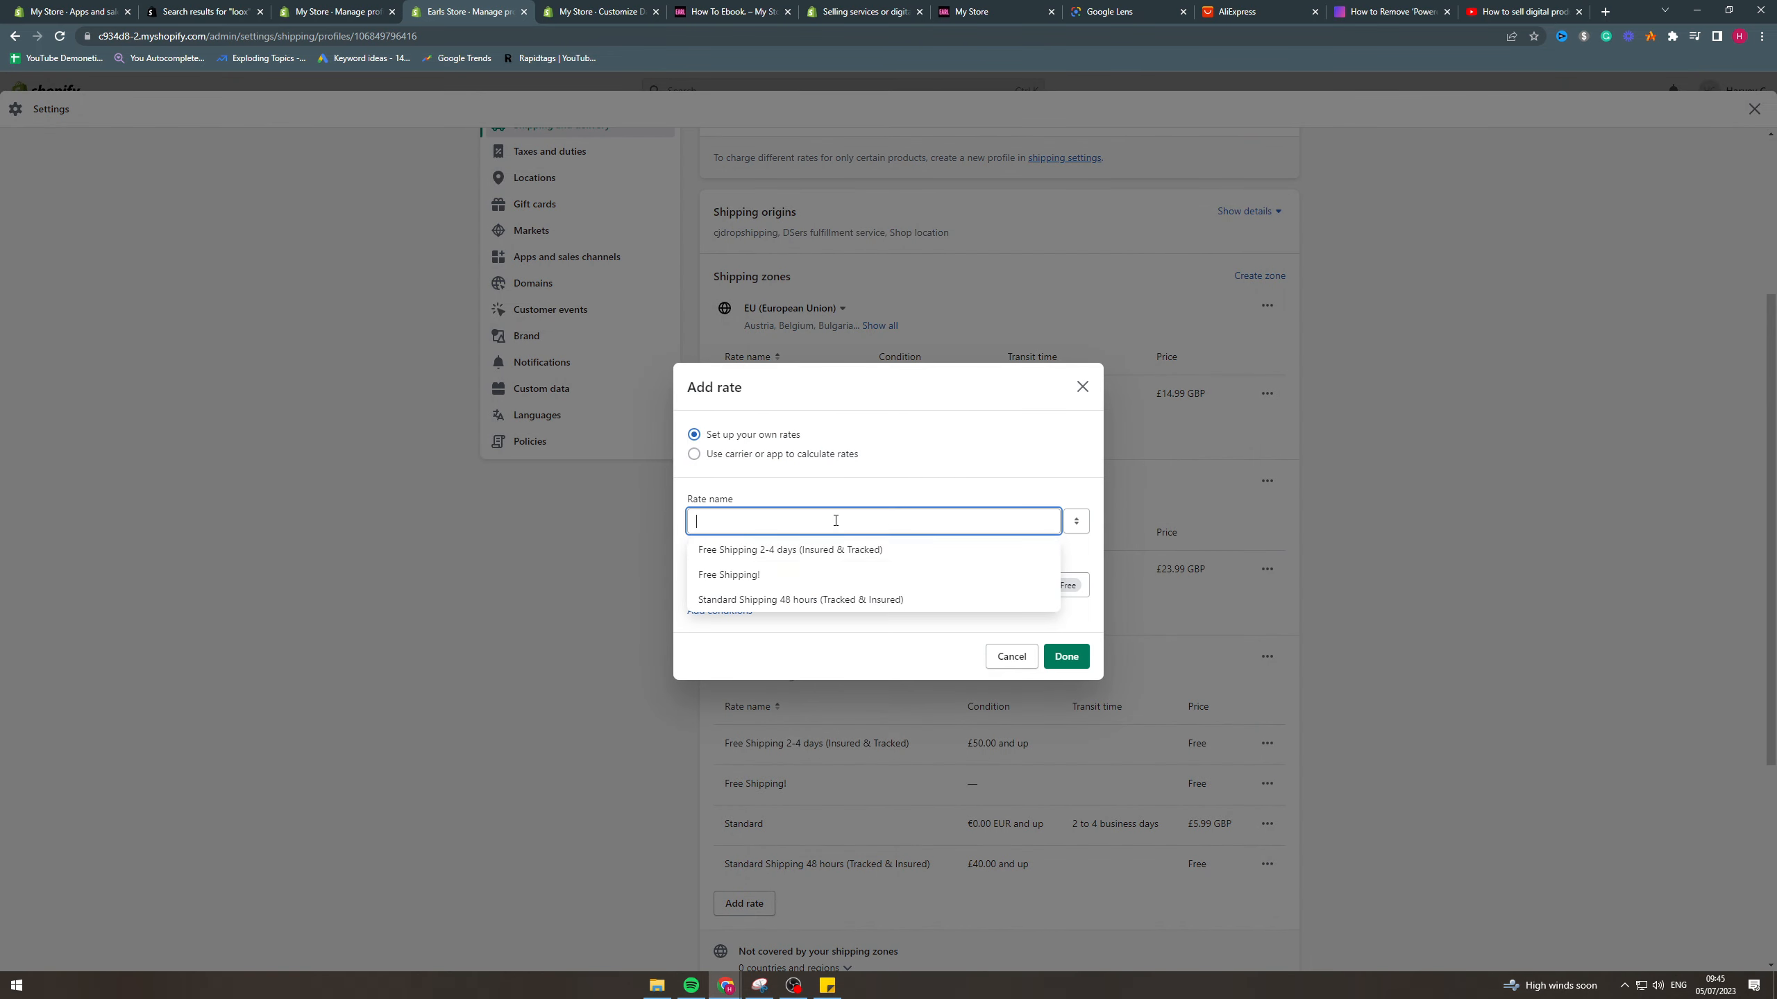
click(812, 599)
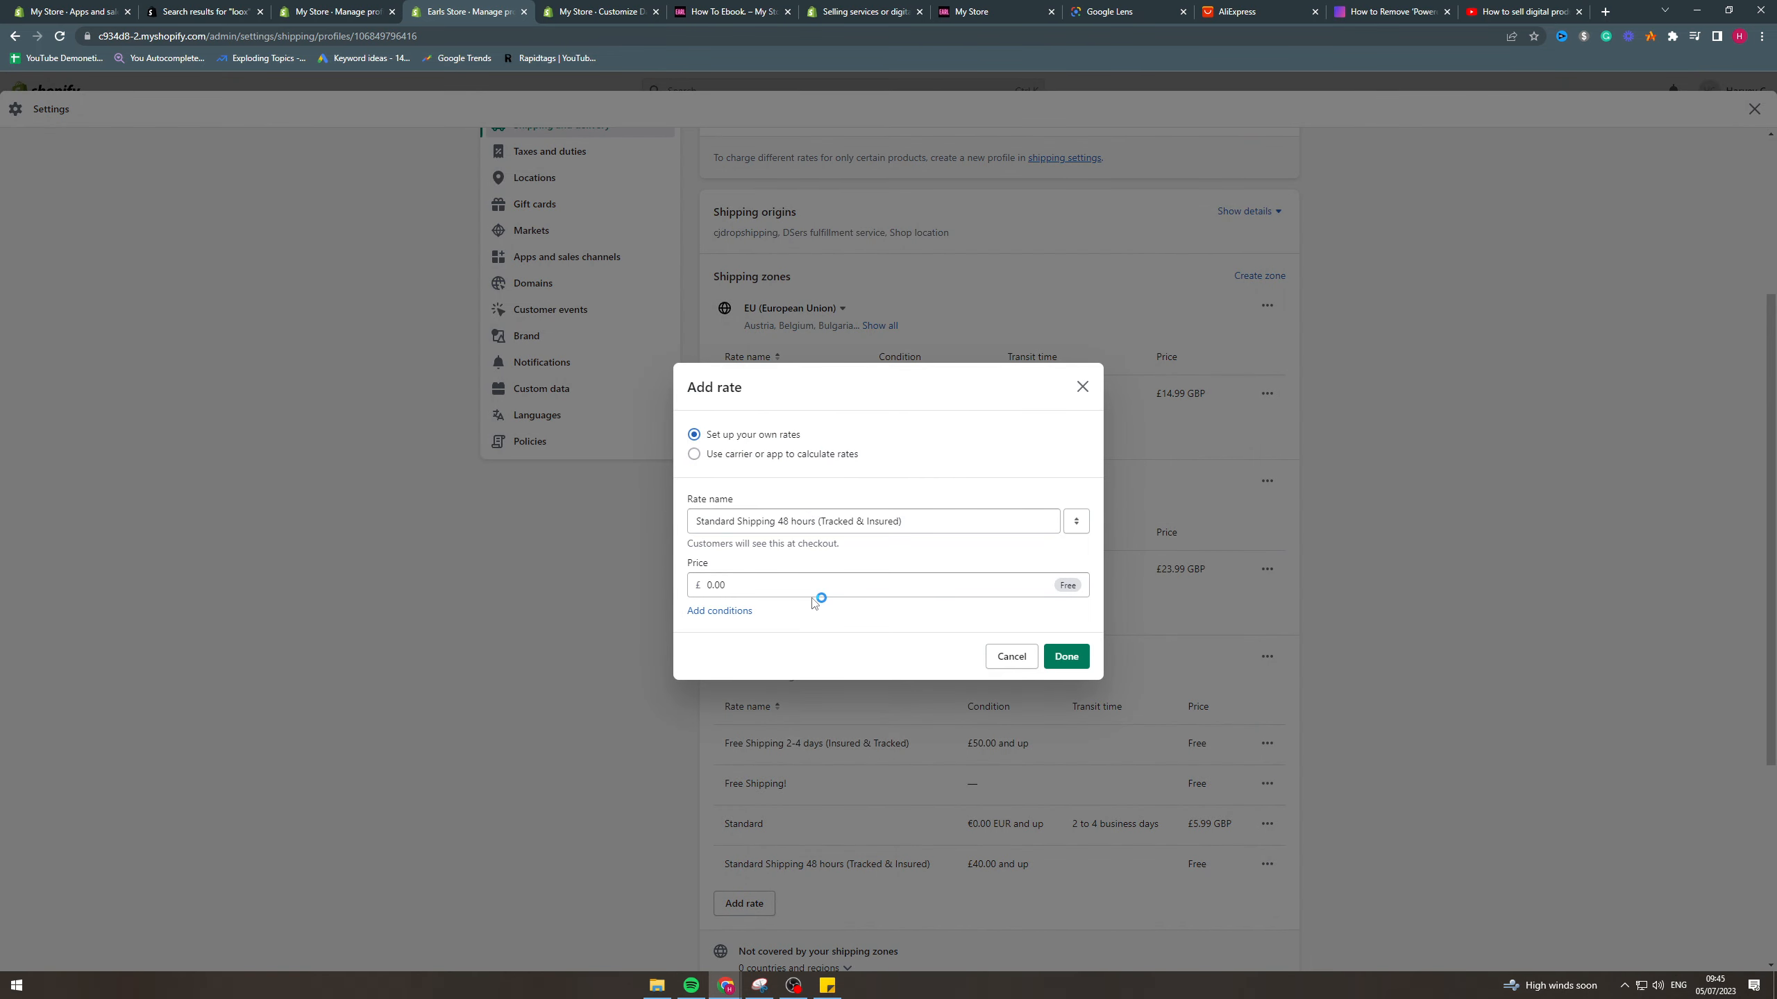
Make the new European Union rate conditional on order price with a £50 minimum and add it to the zone.
click(731, 613)
click(752, 608)
click(721, 651)
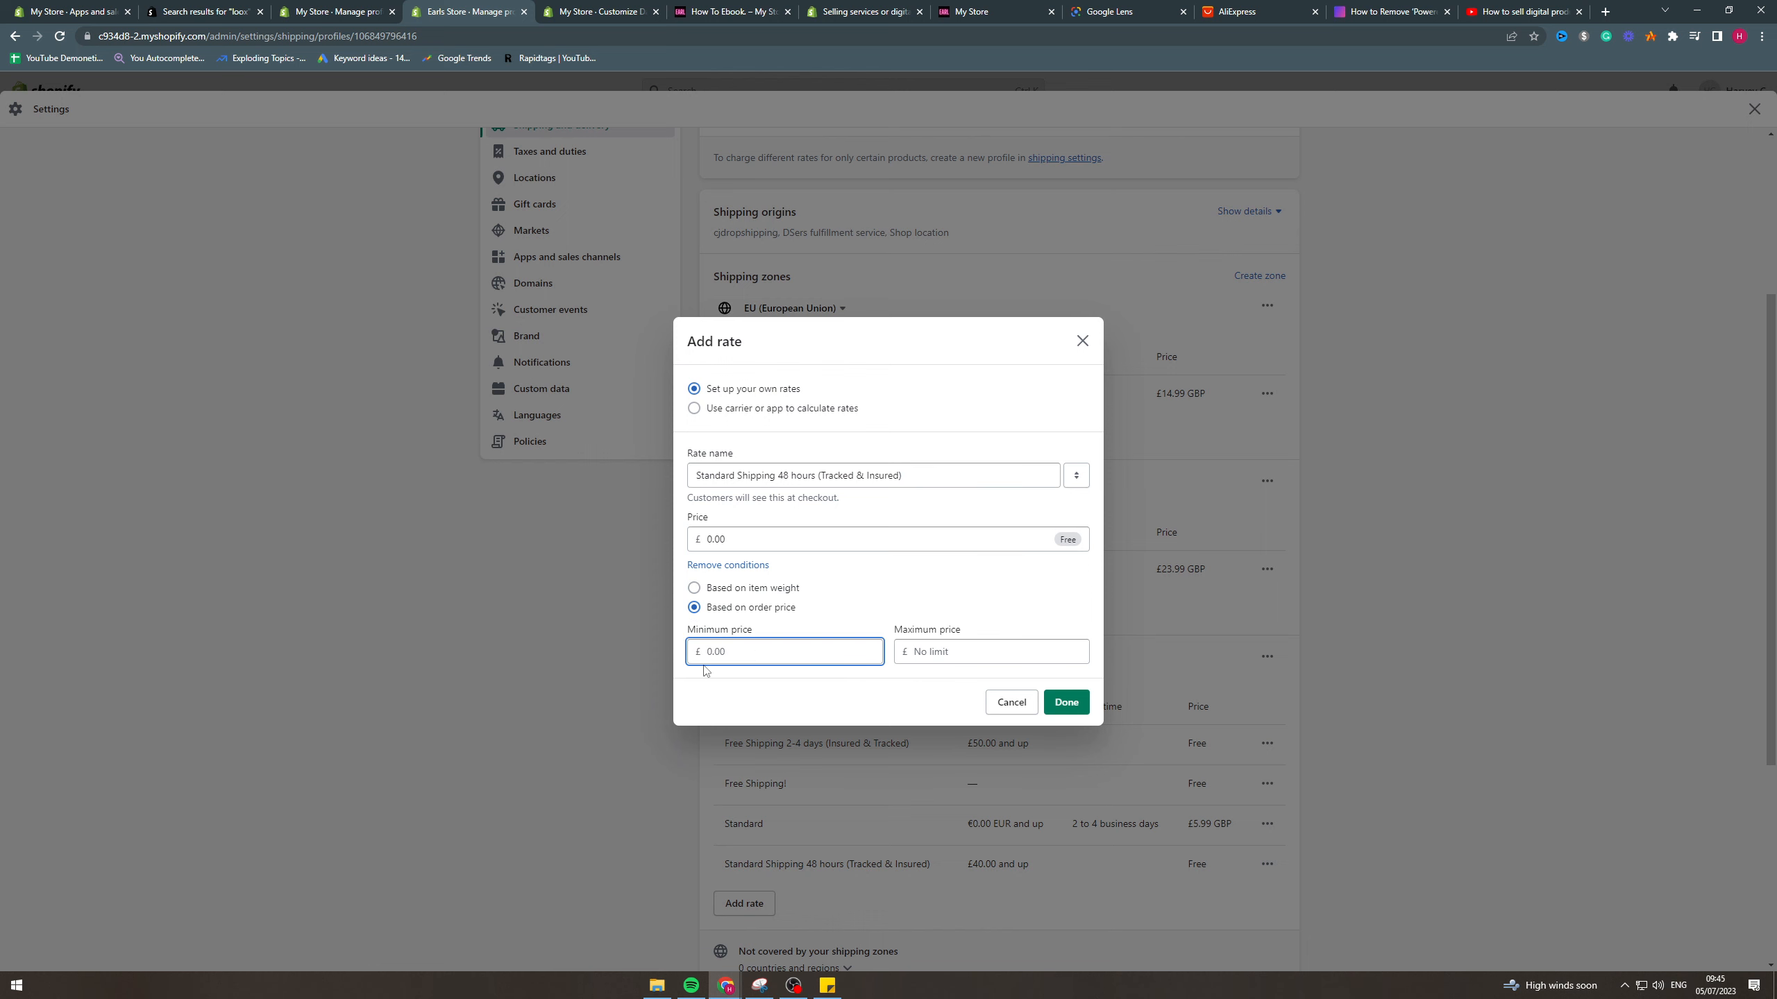
text(50)
click(1064, 702)
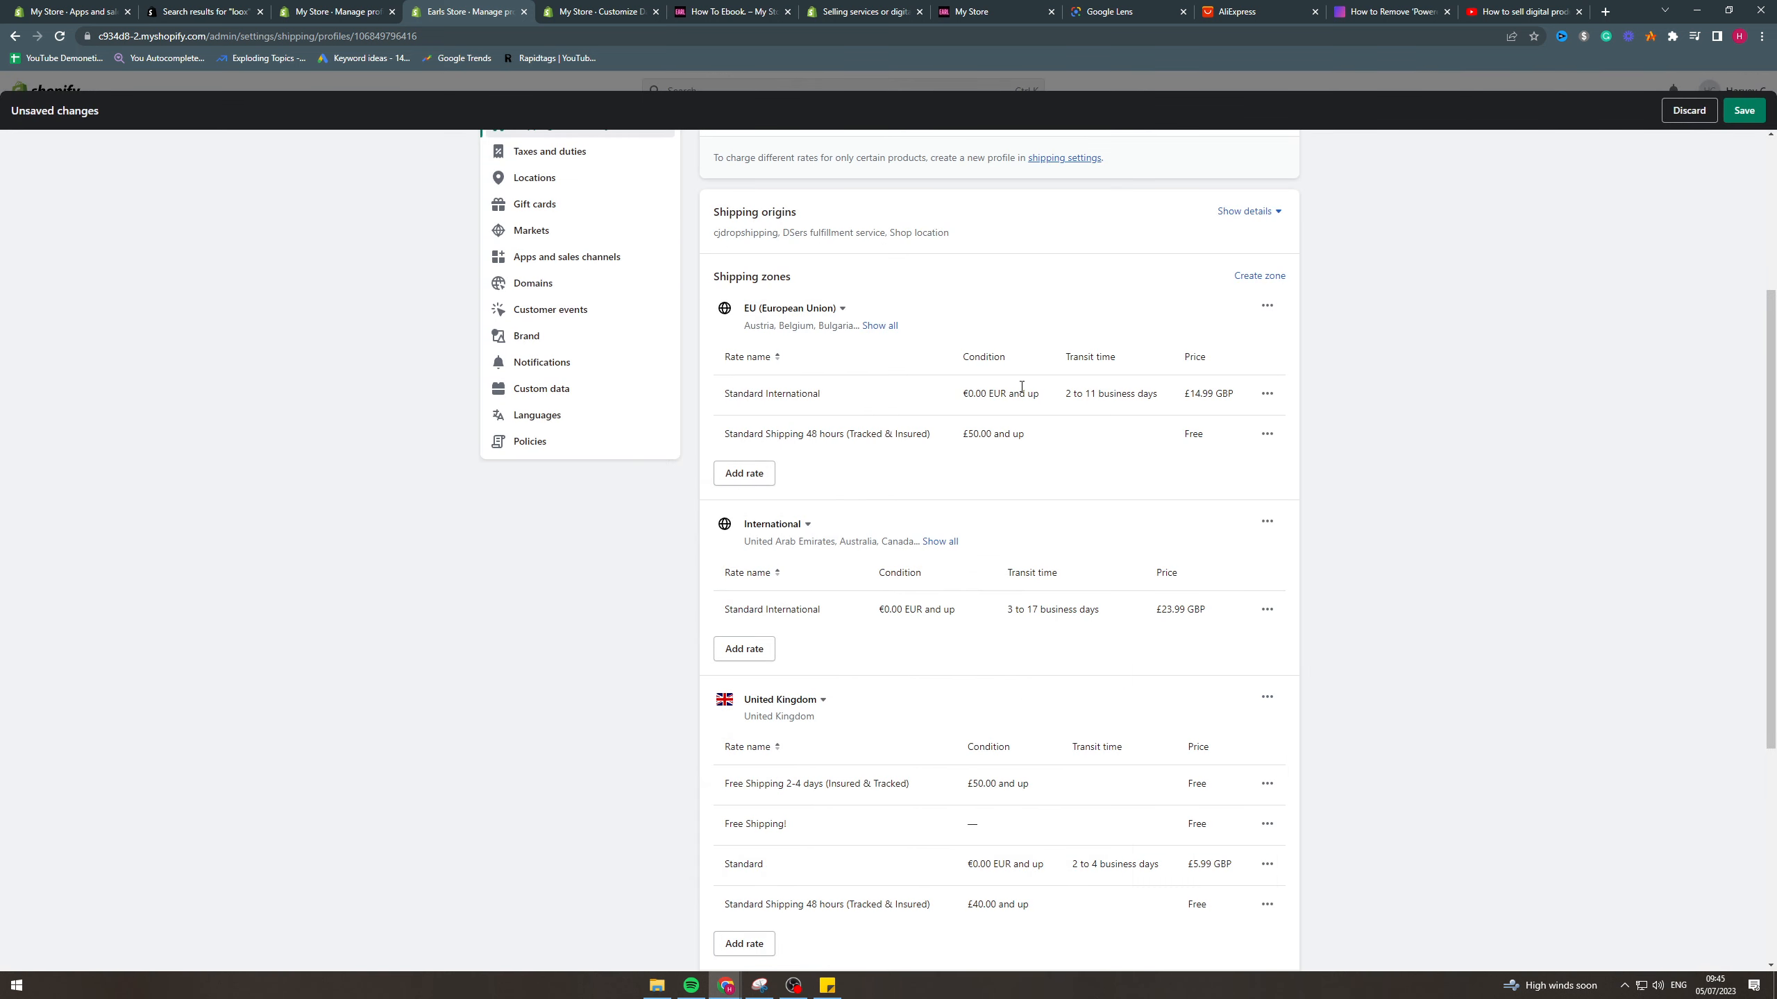
Edit the European Union zone's Standard International rate to a maximum order price of €50 and save the shipping profile.
scroll(1063, 451, up, 1)
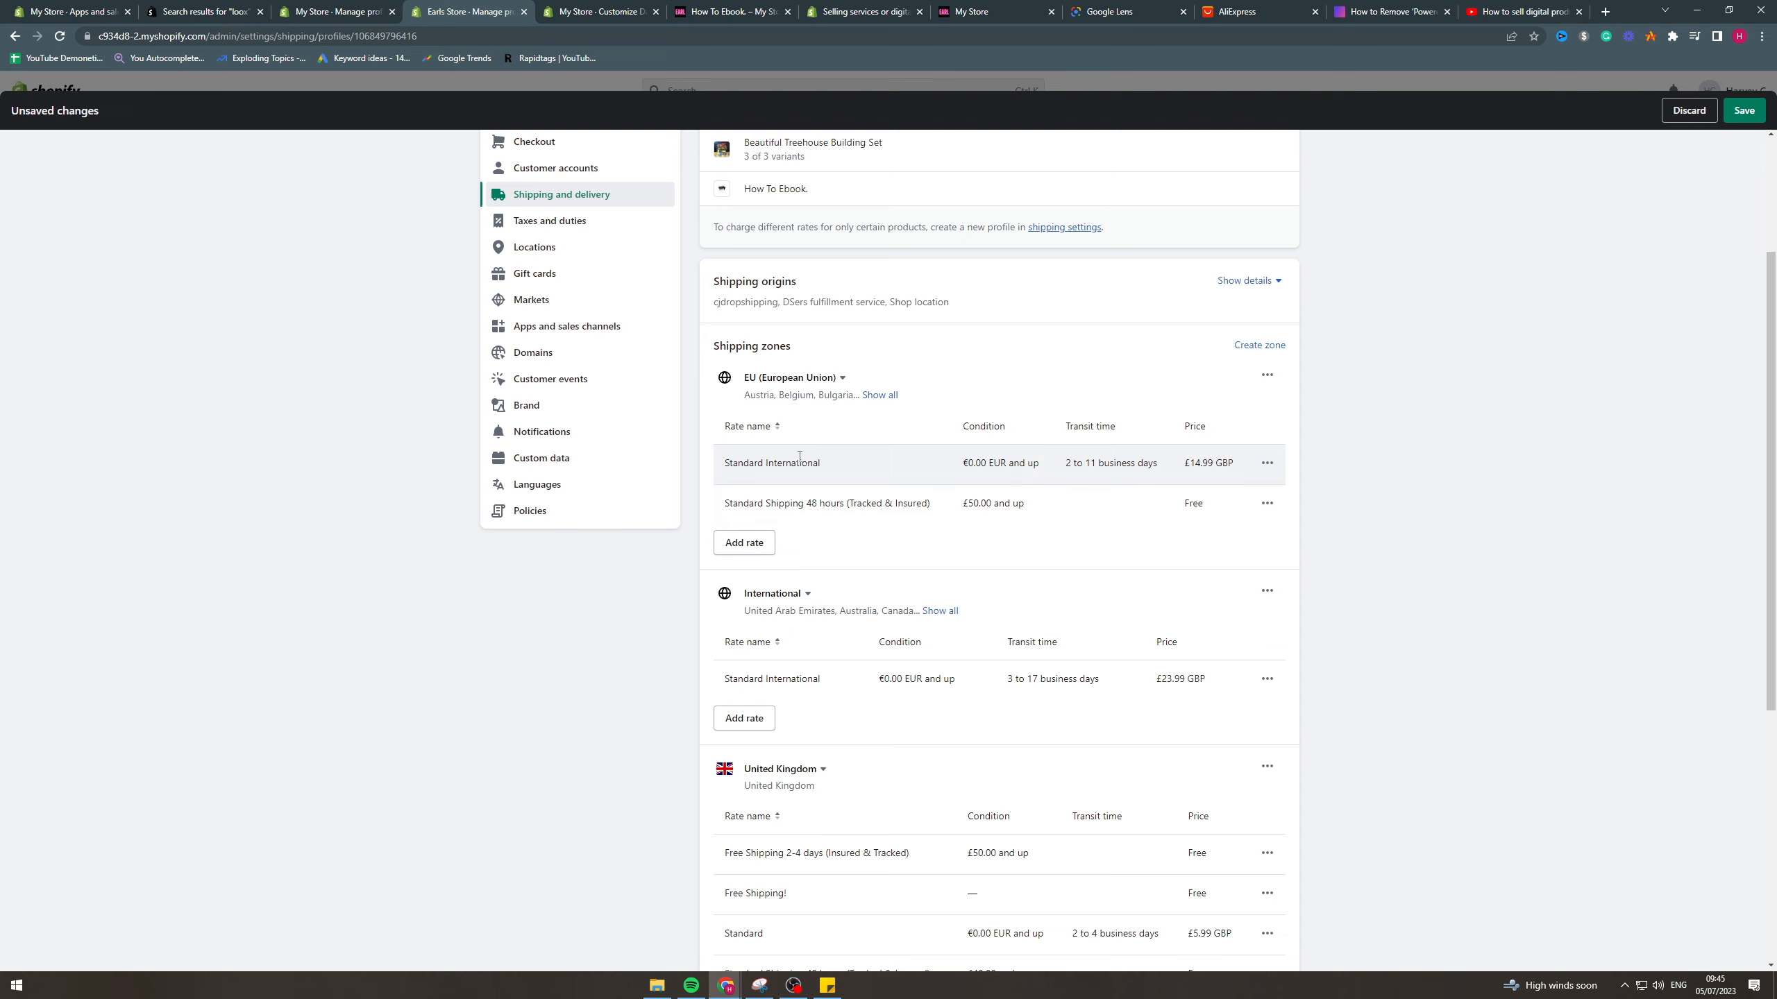
click(1267, 464)
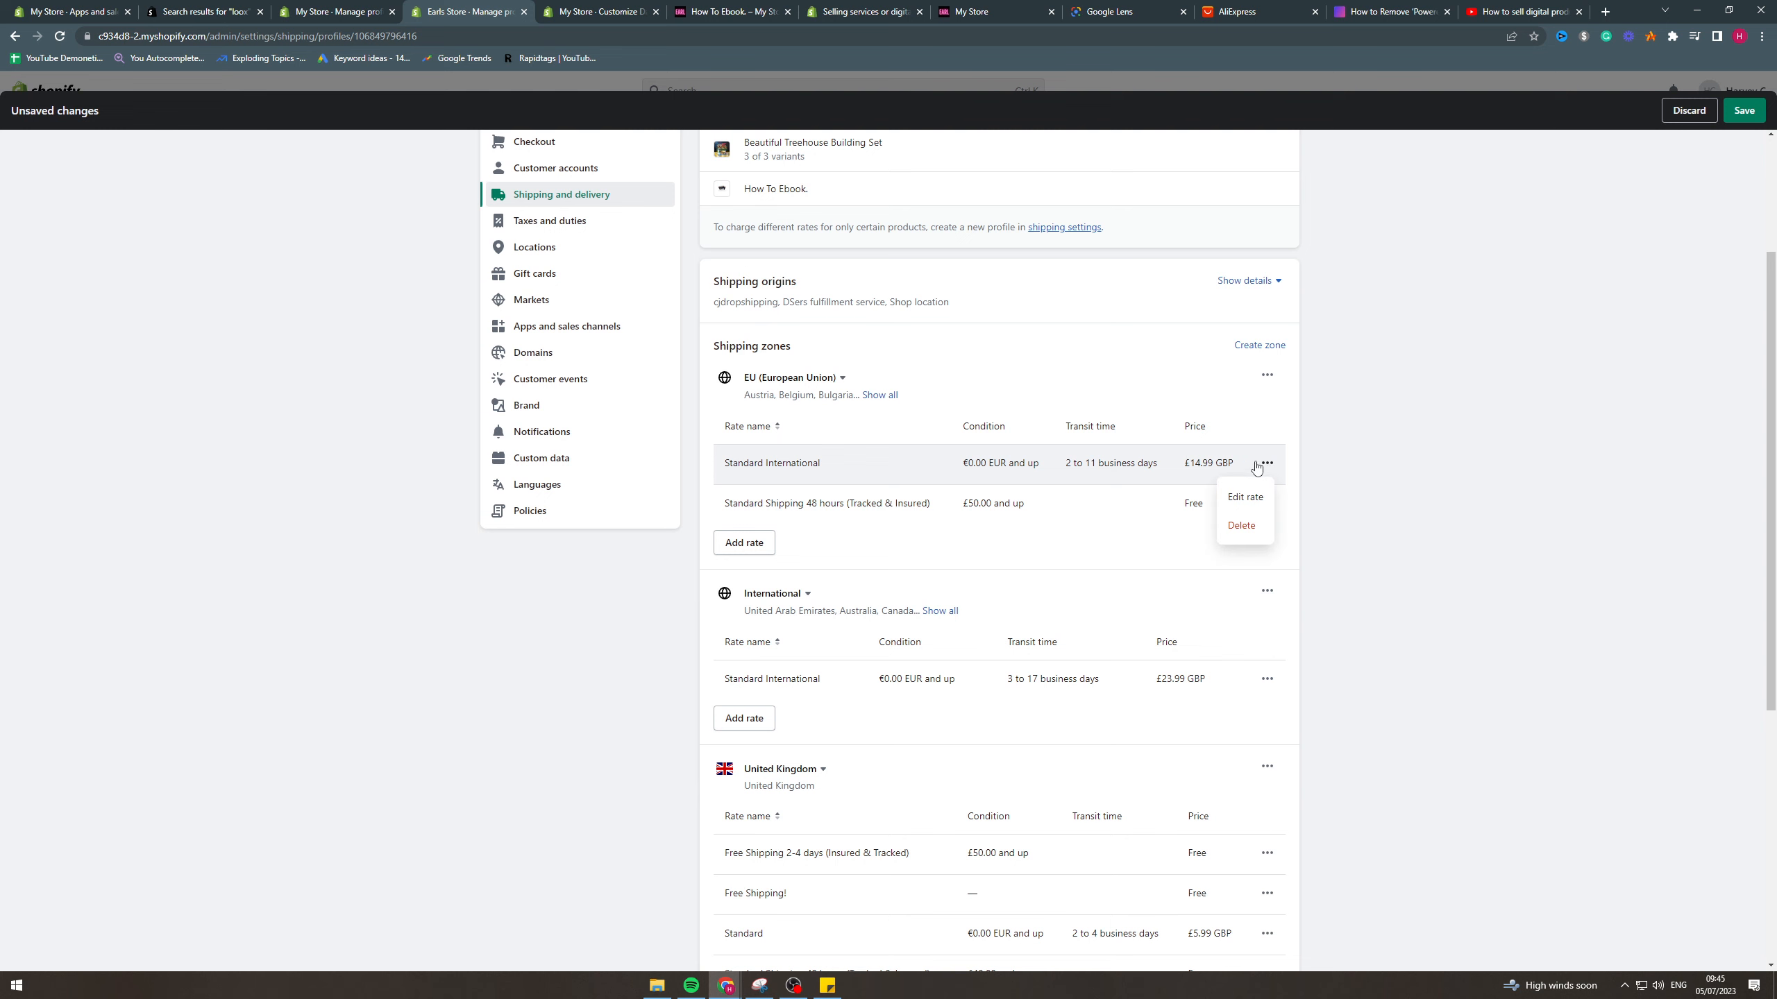
click(1243, 496)
click(923, 644)
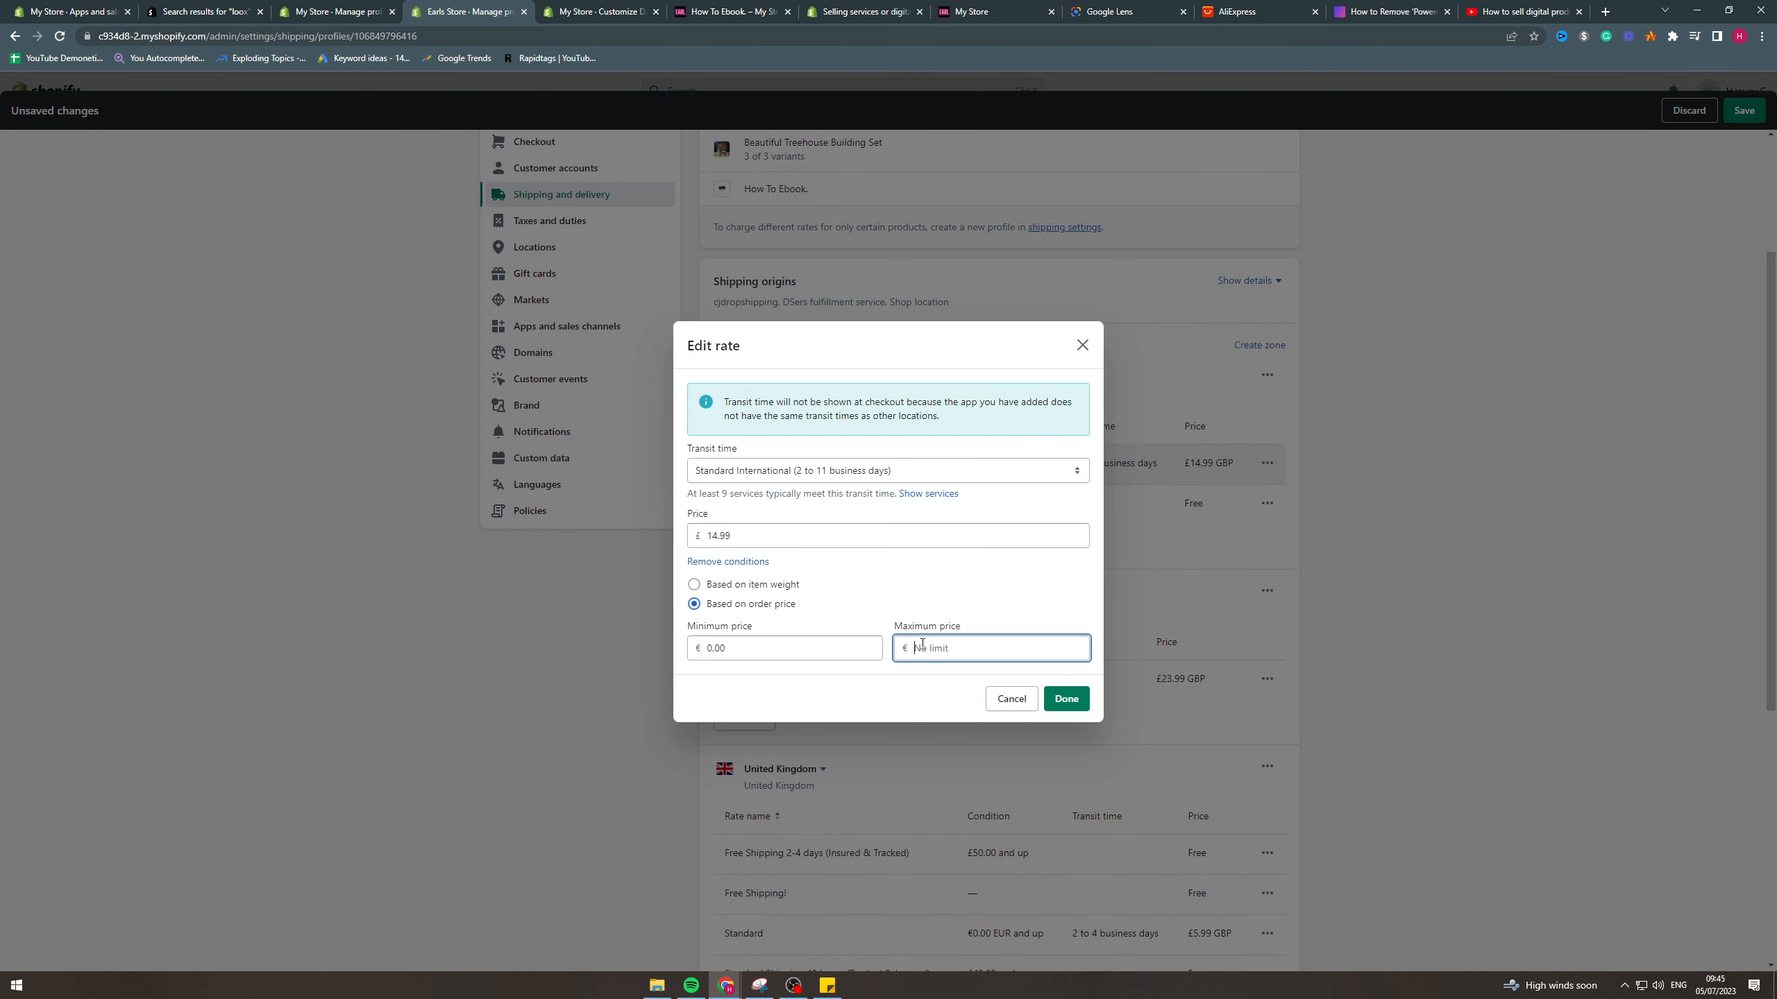
text(50)
click(923, 699)
click(1063, 698)
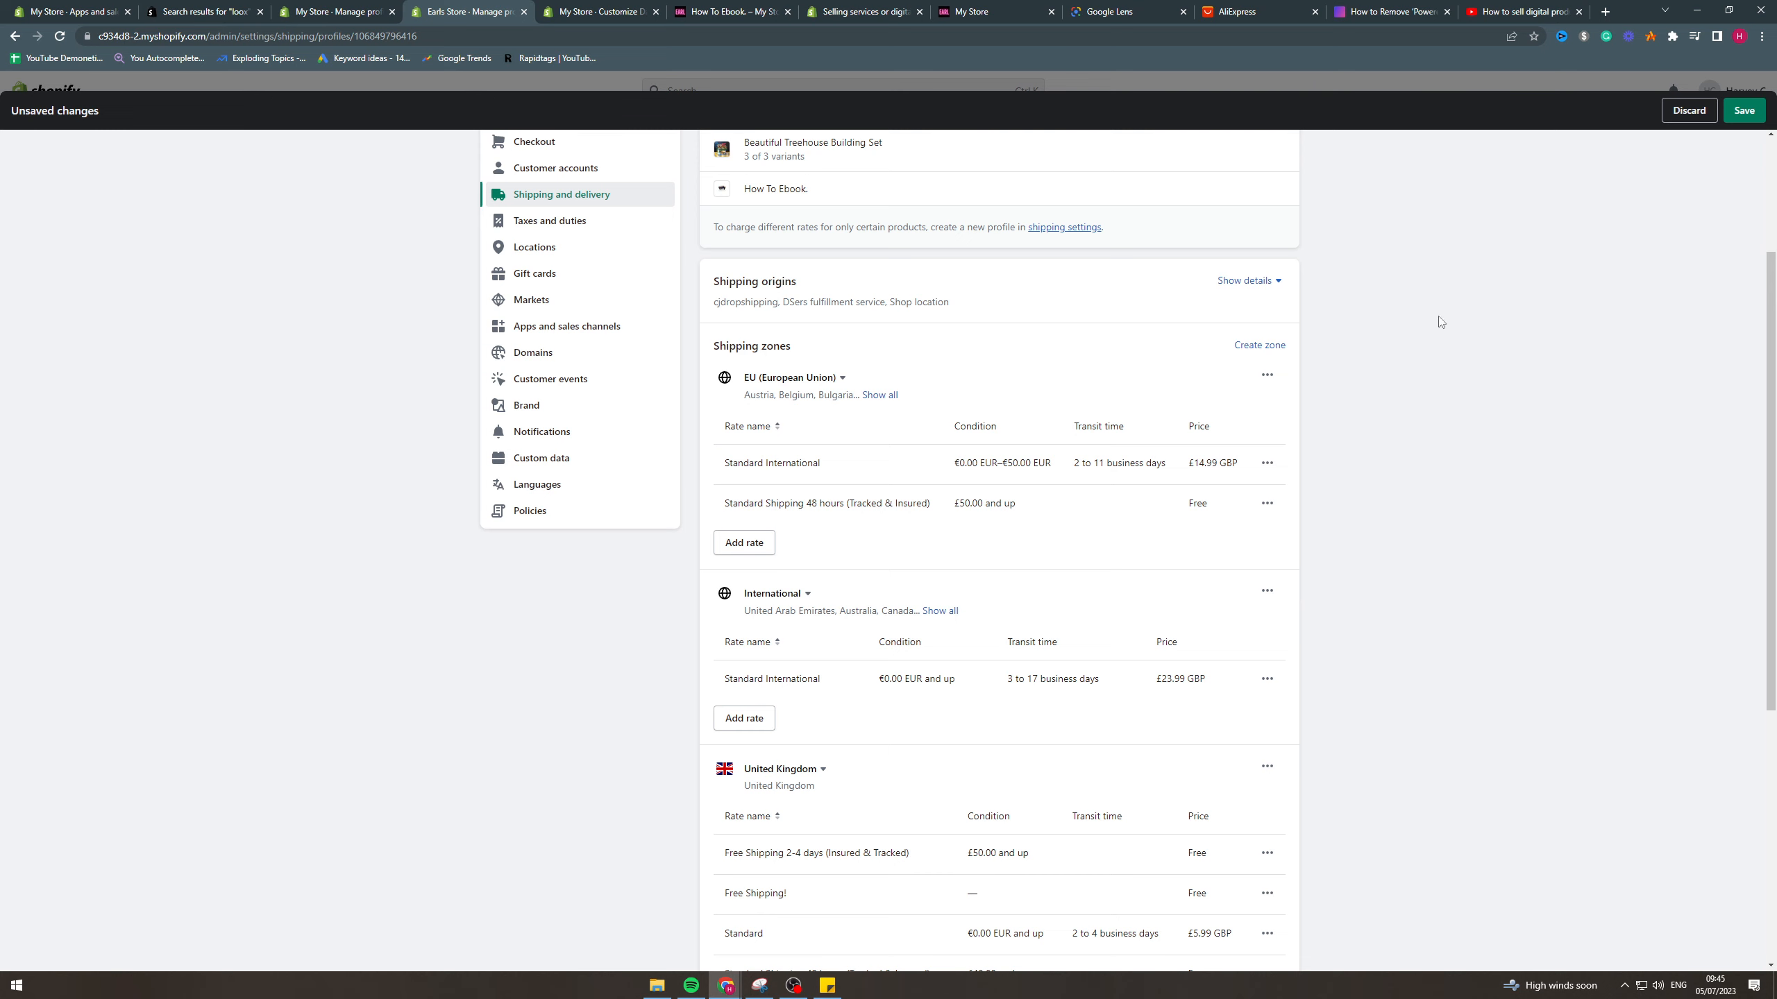
click(1744, 110)
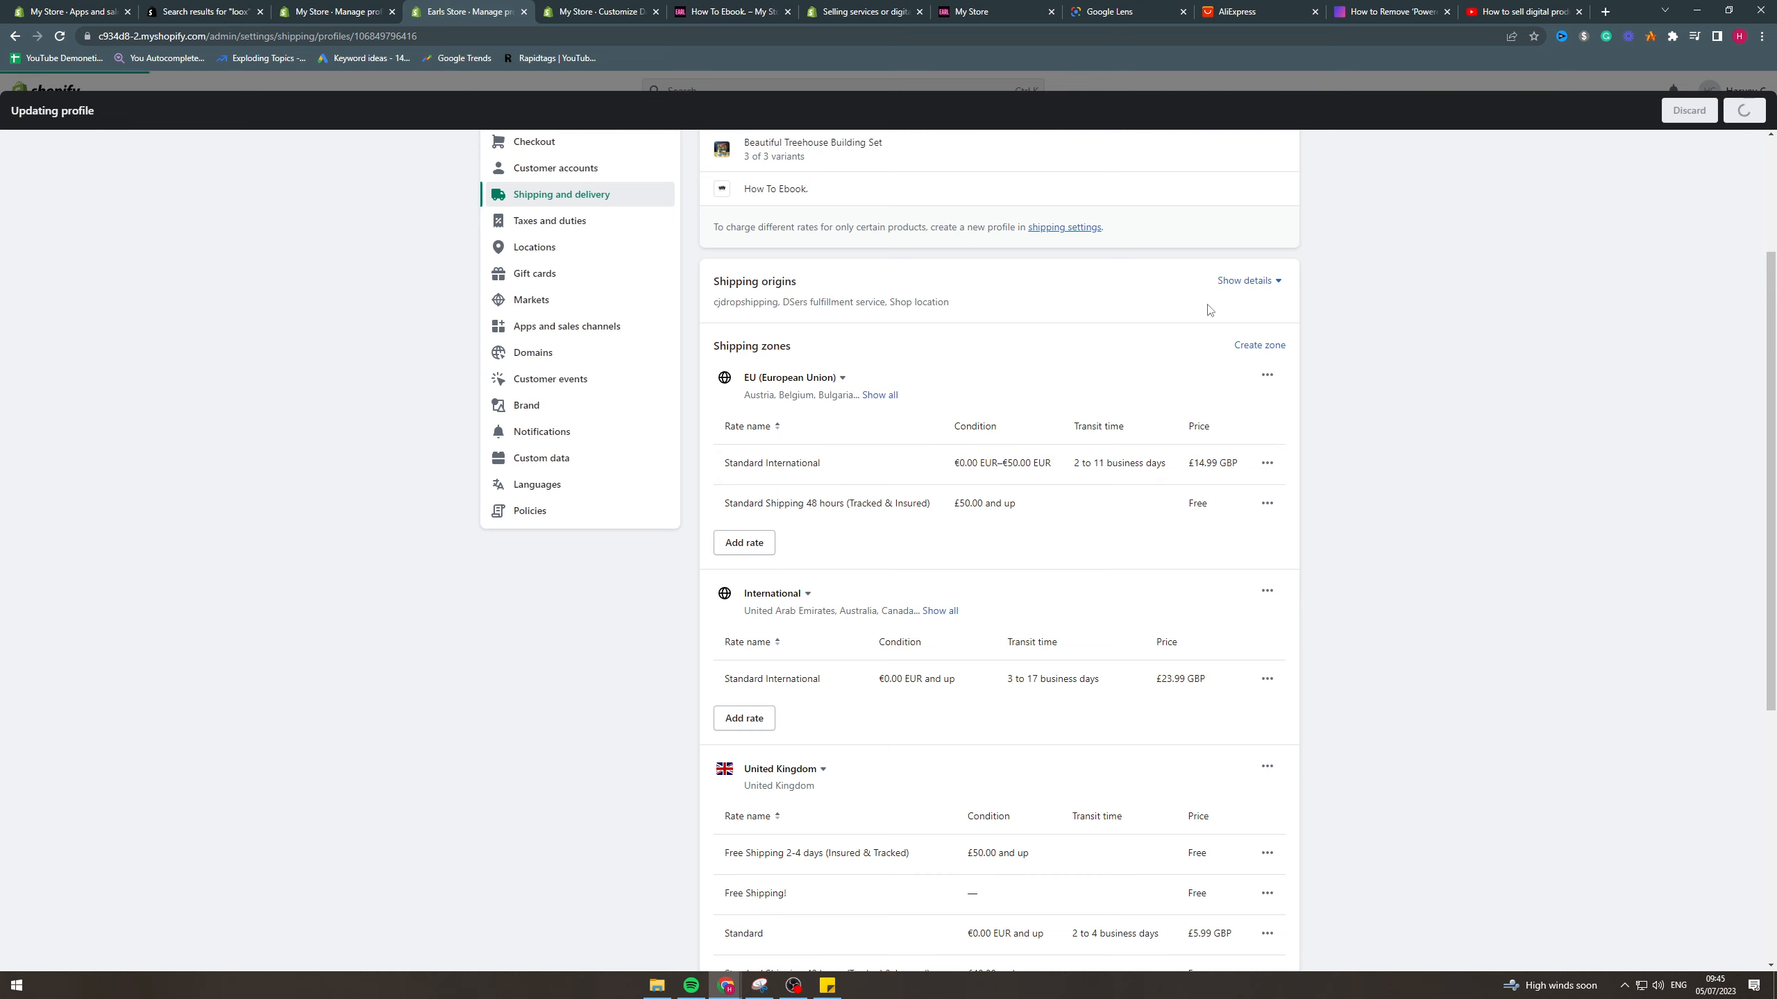